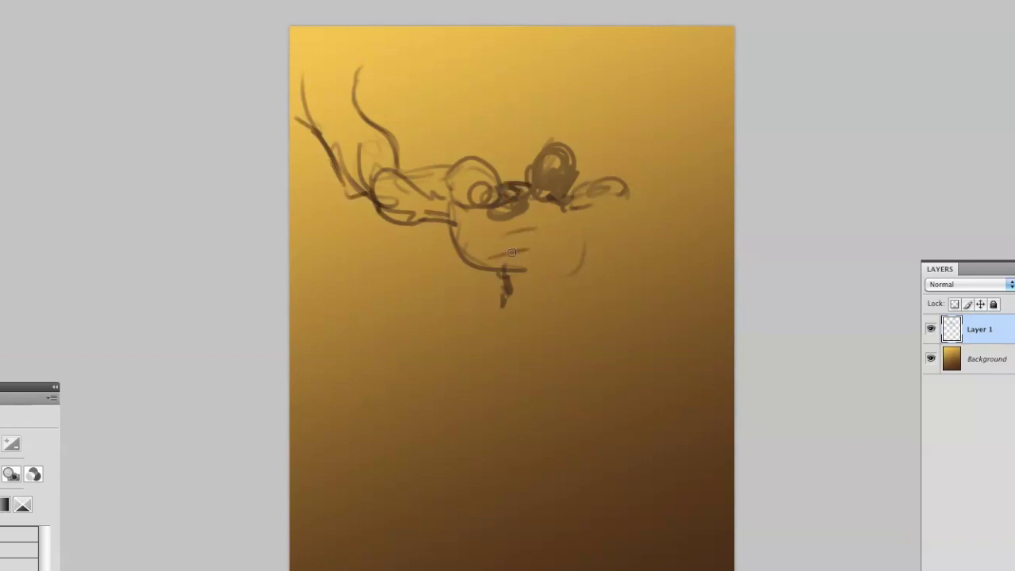
{"action": "mouse_move", "coordinate": [491, 246]}
{"action": "left_mouse_down"}
{"action": "mouse_move", "coordinate": [584, 251]}
{"action": "mouse_move", "coordinate": [603, 227]}
{"action": "left_mouse_up"}
{"action": "left_click_drag", "start_coordinate": [564, 207], "coordinate": [611, 208]}
{"action": "left_click_drag", "start_coordinate": [559, 163], "coordinate": [598, 154]}
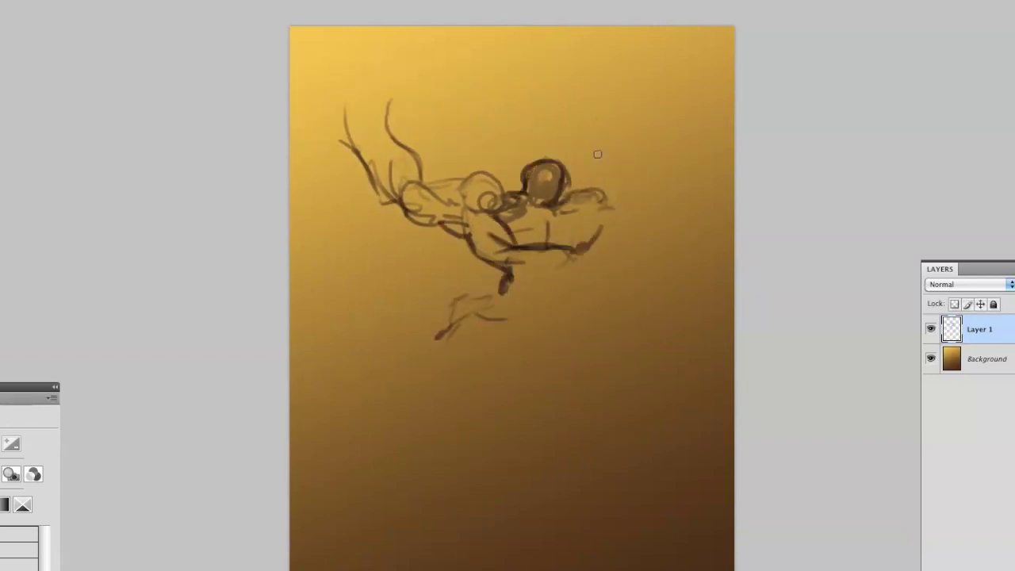
{"action": "left_click_drag", "start_coordinate": [476, 246], "coordinate": [571, 293]}
{"action": "left_click_drag", "start_coordinate": [470, 317], "coordinate": [658, 464]}
{"action": "left_click_drag", "start_coordinate": [436, 329], "coordinate": [302, 499]}
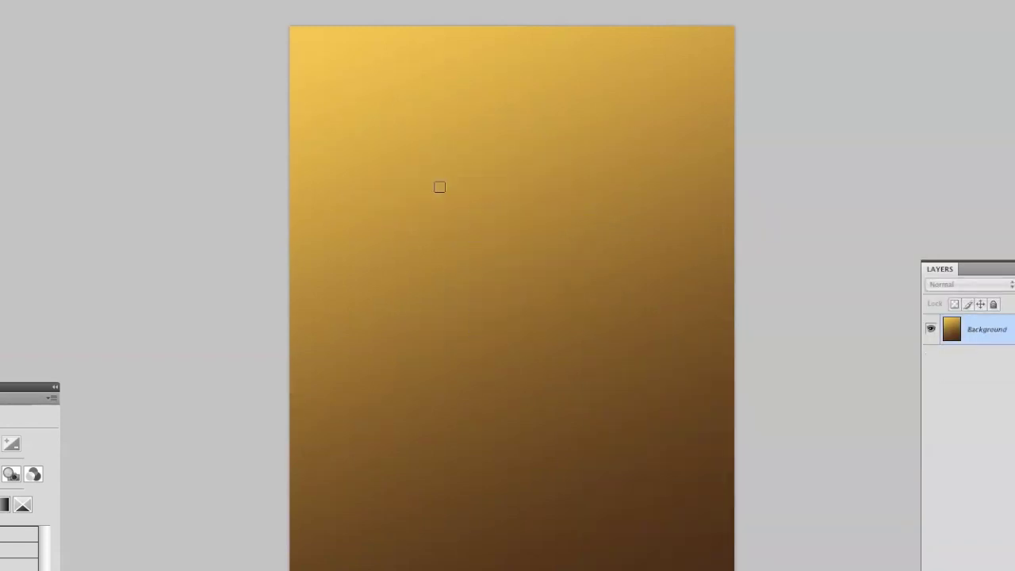
Sketch a skeletal figure with a horned helmet, leaning on a long diagonal pole with a cloak sweeping behind it.
{"action": "mouse_move", "coordinate": [496, 221]}
{"action": "left_mouse_down"}
{"action": "mouse_move", "coordinate": [523, 215]}
{"action": "mouse_move", "coordinate": [489, 203]}
{"action": "mouse_move", "coordinate": [527, 164]}
{"action": "mouse_move", "coordinate": [493, 219]}
{"action": "mouse_move", "coordinate": [482, 184]}
{"action": "mouse_move", "coordinate": [534, 186]}
{"action": "mouse_move", "coordinate": [563, 135]}
{"action": "mouse_move", "coordinate": [439, 153]}
{"action": "mouse_move", "coordinate": [519, 226]}
{"action": "mouse_move", "coordinate": [532, 279]}
{"action": "mouse_move", "coordinate": [614, 276]}
{"action": "mouse_move", "coordinate": [555, 232]}
{"action": "mouse_move", "coordinate": [567, 278]}
{"action": "mouse_move", "coordinate": [531, 243]}
{"action": "mouse_move", "coordinate": [546, 299]}
{"action": "mouse_move", "coordinate": [630, 368]}
{"action": "mouse_move", "coordinate": [634, 392]}
{"action": "mouse_move", "coordinate": [629, 308]}
{"action": "mouse_move", "coordinate": [342, 514]}
{"action": "left_mouse_up"}
{"action": "mouse_move", "coordinate": [644, 333]}
{"action": "left_mouse_down"}
{"action": "mouse_move", "coordinate": [432, 550]}
{"action": "mouse_move", "coordinate": [648, 560]}
{"action": "mouse_move", "coordinate": [557, 366]}
{"action": "mouse_move", "coordinate": [519, 364]}
{"action": "mouse_move", "coordinate": [500, 258]}
{"action": "mouse_move", "coordinate": [565, 480]}
{"action": "mouse_move", "coordinate": [526, 385]}
{"action": "left_mouse_up"}
{"action": "mouse_move", "coordinate": [520, 325]}
{"action": "left_mouse_down"}
{"action": "mouse_move", "coordinate": [525, 456]}
{"action": "mouse_move", "coordinate": [397, 551]}
{"action": "mouse_move", "coordinate": [647, 409]}
{"action": "mouse_move", "coordinate": [517, 510]}
{"action": "left_mouse_up"}
{"action": "left_click_drag", "start_coordinate": [390, 565], "coordinate": [481, 511]}
{"action": "mouse_move", "coordinate": [572, 384]}
{"action": "left_mouse_down"}
{"action": "mouse_move", "coordinate": [611, 325]}
{"action": "mouse_move", "coordinate": [555, 223]}
{"action": "left_mouse_up"}
{"action": "left_click_drag", "start_coordinate": [537, 181], "coordinate": [538, 207]}
{"action": "mouse_move", "coordinate": [363, 523]}
{"action": "left_mouse_down"}
{"action": "mouse_move", "coordinate": [411, 539]}
{"action": "mouse_move", "coordinate": [397, 451]}
{"action": "mouse_move", "coordinate": [353, 381]}
{"action": "left_mouse_up"}
{"action": "mouse_move", "coordinate": [345, 457]}
{"action": "left_mouse_down"}
{"action": "mouse_move", "coordinate": [395, 424]}
{"action": "mouse_move", "coordinate": [321, 405]}
{"action": "mouse_move", "coordinate": [334, 424]}
{"action": "left_mouse_up"}
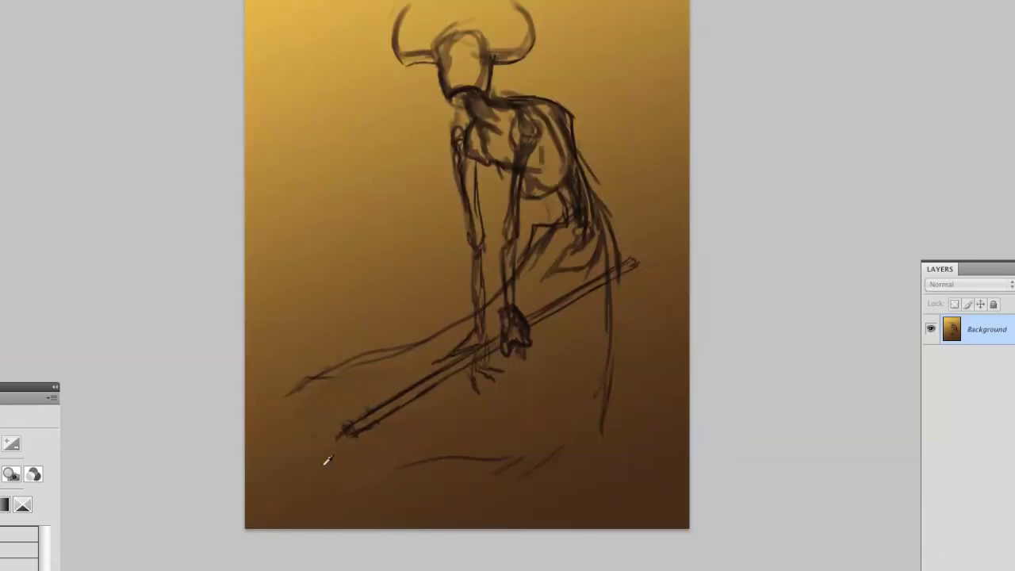
Sketch a double-bladed axe head at the lower end of the pole.
{"action": "left_click_drag", "start_coordinate": [575, 322], "coordinate": [465, 256]}
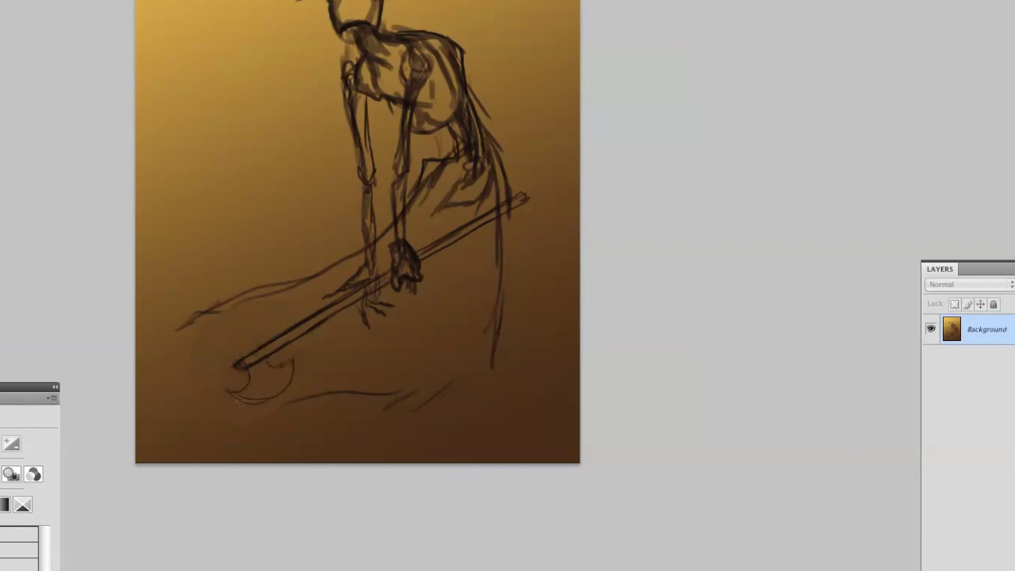
{"action": "left_click_drag", "start_coordinate": [213, 361], "coordinate": [270, 341]}
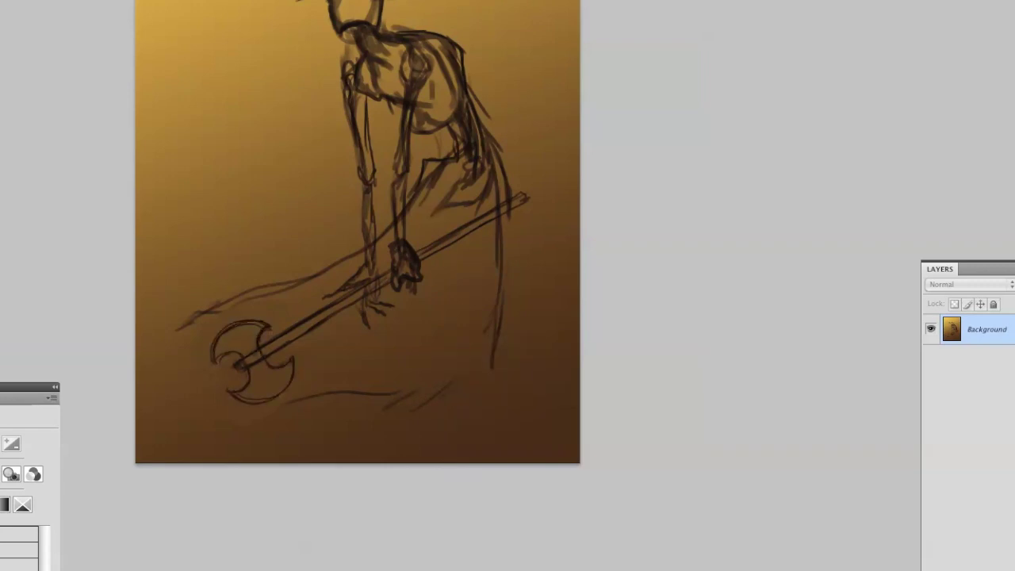
Draw the skull's face under the helmet with eye sockets, a nose cavity and a mouth.
{"action": "left_click_drag", "start_coordinate": [357, 238], "coordinate": [301, 385]}
{"action": "key", "text": "ctrl+plus"}
{"action": "left_click_drag", "start_coordinate": [427, 72], "coordinate": [389, 74]}
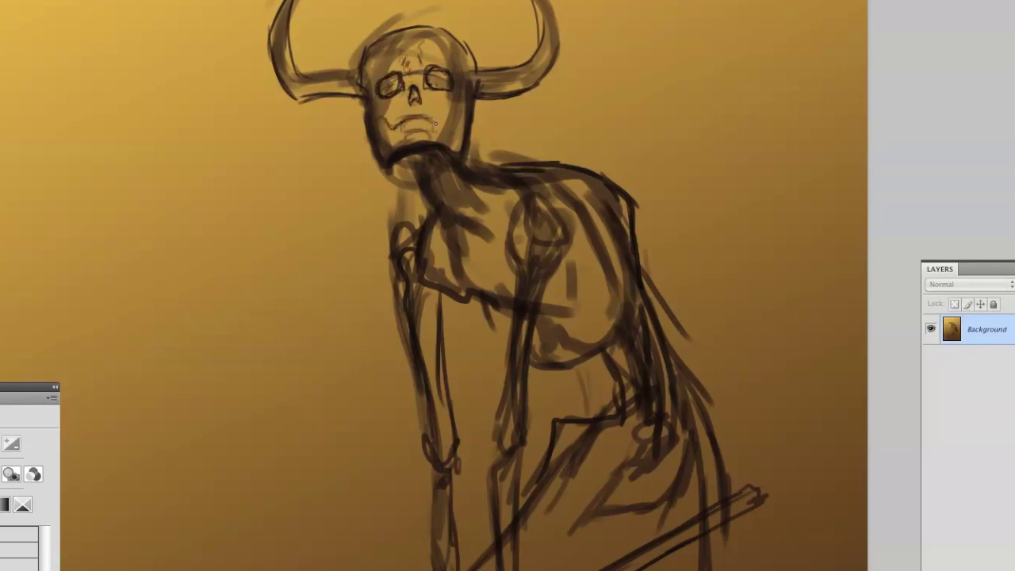
{"action": "mouse_move", "coordinate": [421, 119]}
{"action": "left_mouse_down"}
{"action": "mouse_move", "coordinate": [436, 118]}
{"action": "mouse_move", "coordinate": [438, 128]}
{"action": "left_mouse_up"}
{"action": "left_click_drag", "start_coordinate": [395, 119], "coordinate": [408, 123]}
{"action": "left_click_drag", "start_coordinate": [373, 40], "coordinate": [436, 21]}
{"action": "key", "text": "ctrl+minus"}
Refine the horned helmet with a centre ridge, a brow line and cheek guards.
{"action": "mouse_move", "coordinate": [387, 140]}
{"action": "left_mouse_down"}
{"action": "mouse_move", "coordinate": [362, 195]}
{"action": "mouse_move", "coordinate": [373, 205]}
{"action": "left_mouse_up"}
{"action": "key", "text": "ctrl+minus"}
{"action": "mouse_move", "coordinate": [369, 133]}
{"action": "left_mouse_down"}
{"action": "mouse_move", "coordinate": [420, 103]}
{"action": "mouse_move", "coordinate": [406, 145]}
{"action": "left_mouse_up"}
{"action": "key", "text": "ctrl+plus"}
{"action": "scroll", "coordinate": [508, 285], "scroll_direction": "right", "scroll_amount": 1}
{"action": "mouse_move", "coordinate": [492, 70]}
{"action": "left_mouse_down"}
{"action": "mouse_move", "coordinate": [456, 119]}
{"action": "mouse_move", "coordinate": [507, 136]}
{"action": "left_mouse_up"}
{"action": "key", "text": "ctrl+minus"}
{"action": "key", "text": "ctrl+plus"}
Draw the teeth, neck vertebrae, collarbones and upper arm bones in dark lines.
{"action": "left_click_drag", "start_coordinate": [422, 135], "coordinate": [414, 151]}
{"action": "left_click_drag", "start_coordinate": [452, 133], "coordinate": [425, 174]}
{"action": "left_click_drag", "start_coordinate": [479, 139], "coordinate": [470, 194]}
{"action": "left_click_drag", "start_coordinate": [445, 168], "coordinate": [438, 310]}
{"action": "left_click_drag", "start_coordinate": [476, 184], "coordinate": [473, 211]}
{"action": "left_click_drag", "start_coordinate": [466, 227], "coordinate": [463, 265]}
{"action": "key", "text": "ctrl+plus"}
{"action": "key", "text": "ctrl+minus"}
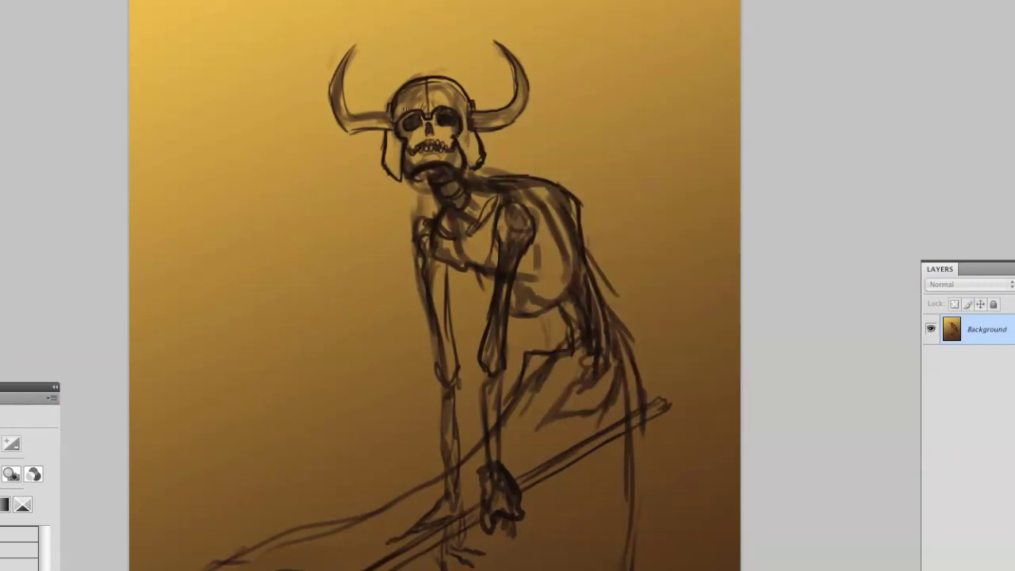
Darken the area under the jaw and refine the lines of the neck, shoulder and ribcage.
{"action": "left_click_drag", "start_coordinate": [478, 116], "coordinate": [479, 169]}
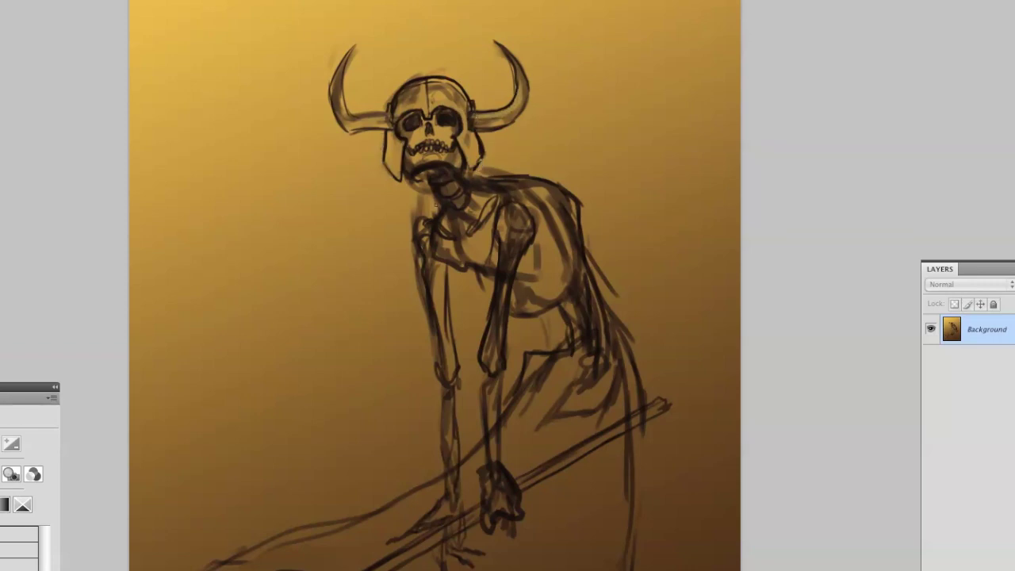
{"action": "left_click_drag", "start_coordinate": [476, 96], "coordinate": [381, 28]}
{"action": "right_click", "coordinate": [409, 126]}
{"action": "key", "text": "Escape"}
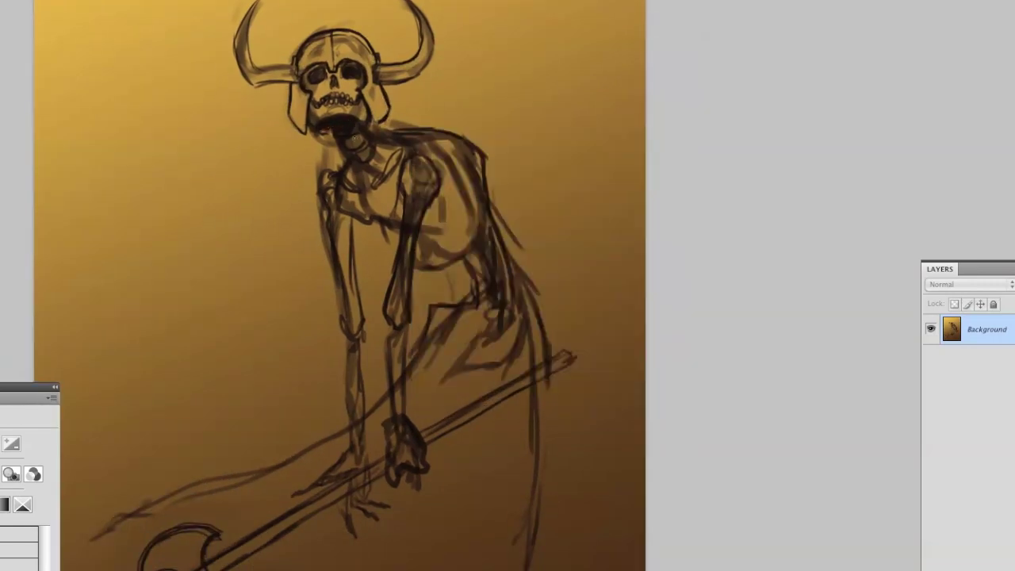
{"action": "left_click_drag", "start_coordinate": [371, 124], "coordinate": [363, 148]}
{"action": "mouse_move", "coordinate": [420, 167]}
{"action": "left_mouse_down"}
{"action": "mouse_move", "coordinate": [436, 245]}
{"action": "mouse_move", "coordinate": [452, 278]}
{"action": "mouse_move", "coordinate": [476, 278]}
{"action": "left_mouse_up"}
{"action": "mouse_move", "coordinate": [397, 159]}
{"action": "left_mouse_down"}
{"action": "mouse_move", "coordinate": [683, 230]}
{"action": "mouse_move", "coordinate": [393, 262]}
{"action": "left_mouse_up"}
{"action": "left_click_drag", "start_coordinate": [389, 230], "coordinate": [444, 238]}
Block in the cloak with broad dark brown strokes that follow its folds from the waist down to the ground.
{"action": "scroll", "coordinate": [453, 310], "scroll_direction": "down", "scroll_amount": 3}
{"action": "key", "text": "ctrl+minus"}
{"action": "right_click", "coordinate": [499, 335]}
{"action": "key", "text": "Escape"}
{"action": "left_click_drag", "start_coordinate": [468, 341], "coordinate": [437, 420]}
{"action": "mouse_move", "coordinate": [428, 349]}
{"action": "left_mouse_down"}
{"action": "mouse_move", "coordinate": [375, 430]}
{"action": "mouse_move", "coordinate": [459, 425]}
{"action": "mouse_move", "coordinate": [442, 494]}
{"action": "mouse_move", "coordinate": [282, 472]}
{"action": "mouse_move", "coordinate": [344, 437]}
{"action": "mouse_move", "coordinate": [235, 409]}
{"action": "mouse_move", "coordinate": [276, 449]}
{"action": "mouse_move", "coordinate": [278, 414]}
{"action": "mouse_move", "coordinate": [234, 482]}
{"action": "mouse_move", "coordinate": [318, 389]}
{"action": "mouse_move", "coordinate": [455, 386]}
{"action": "mouse_move", "coordinate": [421, 349]}
{"action": "mouse_move", "coordinate": [334, 421]}
{"action": "mouse_move", "coordinate": [420, 258]}
{"action": "left_mouse_up"}
{"action": "scroll", "coordinate": [376, 385], "scroll_direction": "down", "scroll_amount": 3}
{"action": "right_click", "coordinate": [481, 322]}
{"action": "key", "text": "Return"}
{"action": "scroll", "coordinate": [440, 270], "scroll_direction": "up", "scroll_amount": 5}
{"action": "scroll", "coordinate": [337, 373], "scroll_direction": "down", "scroll_amount": 2}
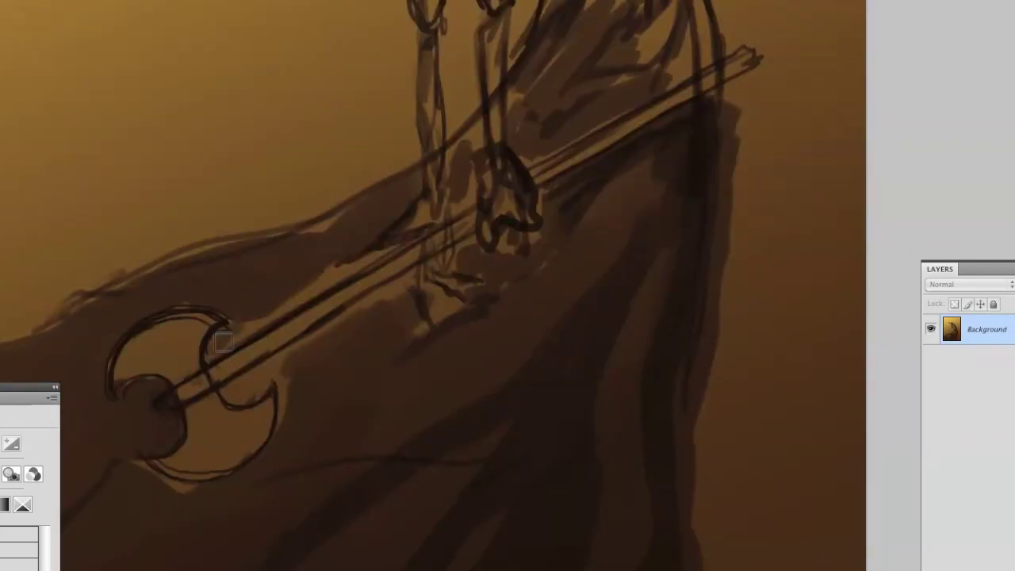
Paint the axe handle and both blades in light tan, with highlights along the blade edges.
{"action": "scroll", "coordinate": [337, 372], "scroll_direction": "down", "scroll_amount": 2}
{"action": "scroll", "coordinate": [337, 373], "scroll_direction": "right", "scroll_amount": 2}
{"action": "mouse_move", "coordinate": [288, 388]}
{"action": "left_mouse_down"}
{"action": "mouse_move", "coordinate": [306, 374]}
{"action": "mouse_move", "coordinate": [140, 421]}
{"action": "mouse_move", "coordinate": [278, 265]}
{"action": "left_mouse_up"}
{"action": "scroll", "coordinate": [257, 292], "scroll_direction": "up", "scroll_amount": 1}
{"action": "scroll", "coordinate": [258, 292], "scroll_direction": "left", "scroll_amount": 1}
{"action": "right_click", "coordinate": [407, 230]}
{"action": "key", "text": "Return"}
{"action": "mouse_move", "coordinate": [238, 357]}
{"action": "left_mouse_down"}
{"action": "mouse_move", "coordinate": [317, 315]}
{"action": "mouse_move", "coordinate": [444, 195]}
{"action": "mouse_move", "coordinate": [635, 88]}
{"action": "left_mouse_up"}
{"action": "scroll", "coordinate": [460, 392], "scroll_direction": "down", "scroll_amount": 3}
{"action": "scroll", "coordinate": [294, 367], "scroll_direction": "up", "scroll_amount": 3}
{"action": "left_click_drag", "start_coordinate": [230, 270], "coordinate": [333, 231]}
{"action": "left_click_drag", "start_coordinate": [294, 368], "coordinate": [394, 310]}
{"action": "left_click_drag", "start_coordinate": [297, 297], "coordinate": [593, 116]}
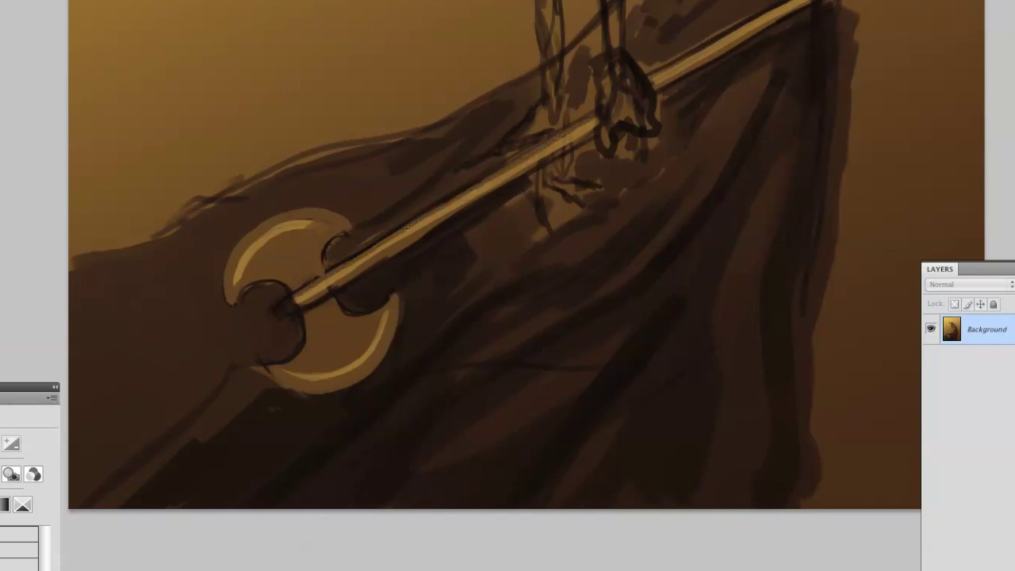
Define the forearm bones, the hand gripping the axe handle and the curved ribs with dark lines.
{"action": "scroll", "coordinate": [351, 287], "scroll_direction": "up", "scroll_amount": 2}
{"action": "scroll", "coordinate": [352, 287], "scroll_direction": "right", "scroll_amount": 2}
{"action": "left_click_drag", "start_coordinate": [353, 111], "coordinate": [359, 238]}
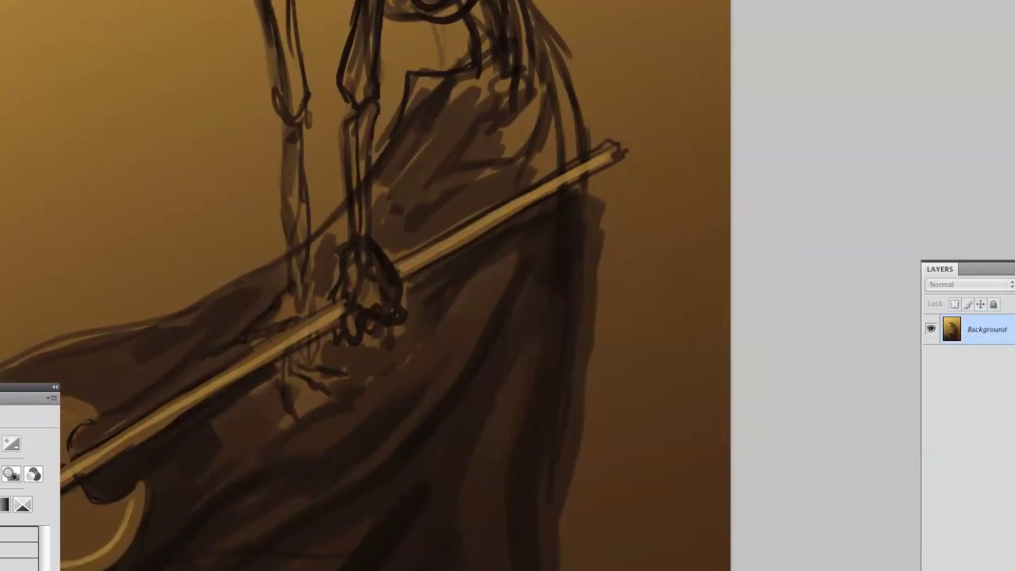
{"action": "scroll", "coordinate": [357, 238], "scroll_direction": "up", "scroll_amount": 2}
{"action": "scroll", "coordinate": [357, 238], "scroll_direction": "right", "scroll_amount": 1}
{"action": "left_click_drag", "start_coordinate": [340, 293], "coordinate": [329, 160]}
{"action": "scroll", "coordinate": [329, 160], "scroll_direction": "down", "scroll_amount": 1}
{"action": "left_click_drag", "start_coordinate": [333, 254], "coordinate": [329, 87]}
{"action": "left_click_drag", "start_coordinate": [318, 295], "coordinate": [325, 203]}
{"action": "scroll", "coordinate": [396, 238], "scroll_direction": "down", "scroll_amount": 1}
{"action": "scroll", "coordinate": [405, 239], "scroll_direction": "down", "scroll_amount": 2}
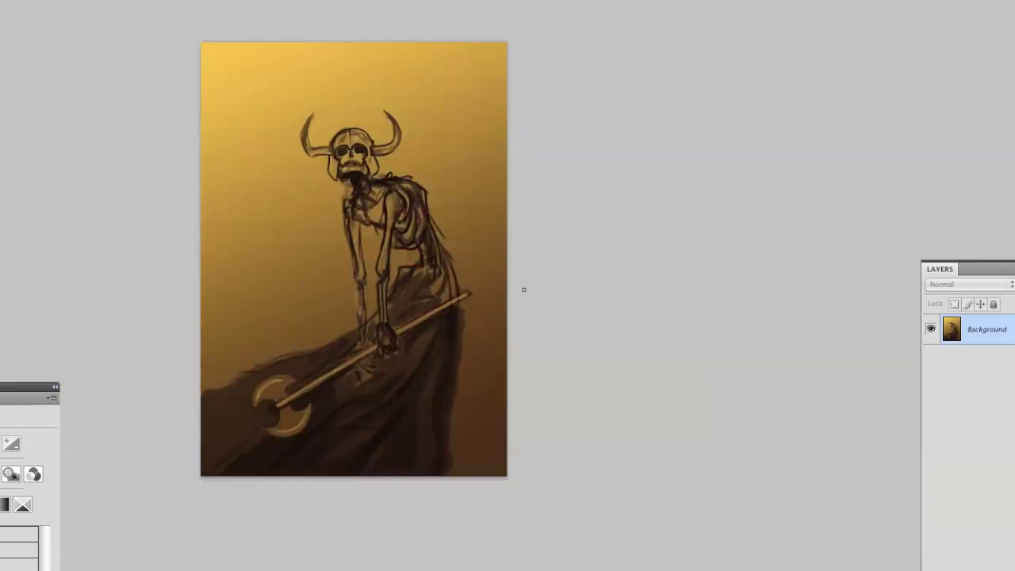
Paint a ragged edge and light holes into the cloak's trailing end and deepen the folds near the waist.
{"action": "scroll", "coordinate": [523, 289], "scroll_direction": "down", "scroll_amount": 1}
{"action": "scroll", "coordinate": [524, 289], "scroll_direction": "up", "scroll_amount": 1}
{"action": "scroll", "coordinate": [392, 124], "scroll_direction": "up", "scroll_amount": 2}
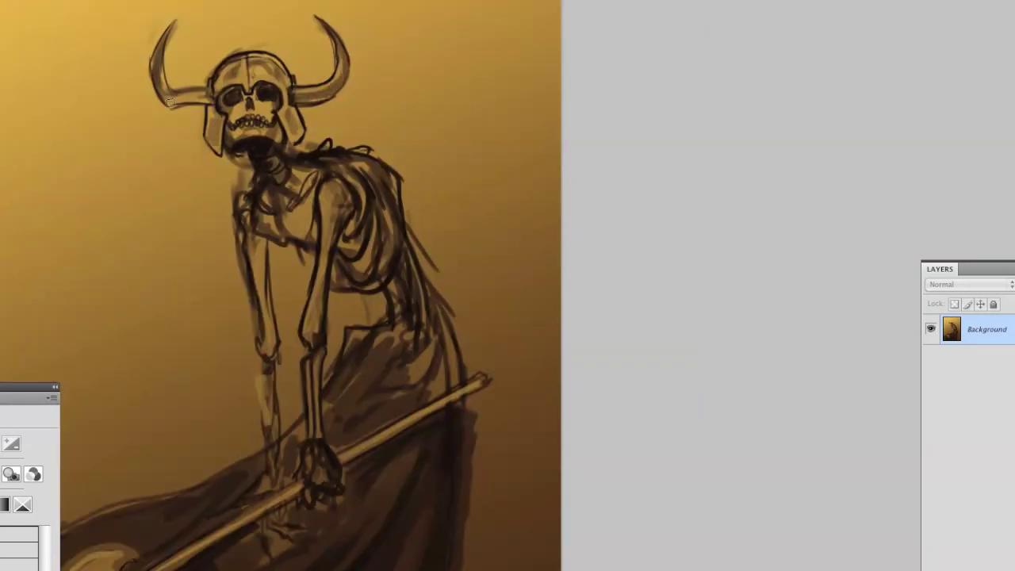
{"action": "scroll", "coordinate": [169, 101], "scroll_direction": "down", "scroll_amount": 2}
{"action": "scroll", "coordinate": [250, 295], "scroll_direction": "down", "scroll_amount": 2}
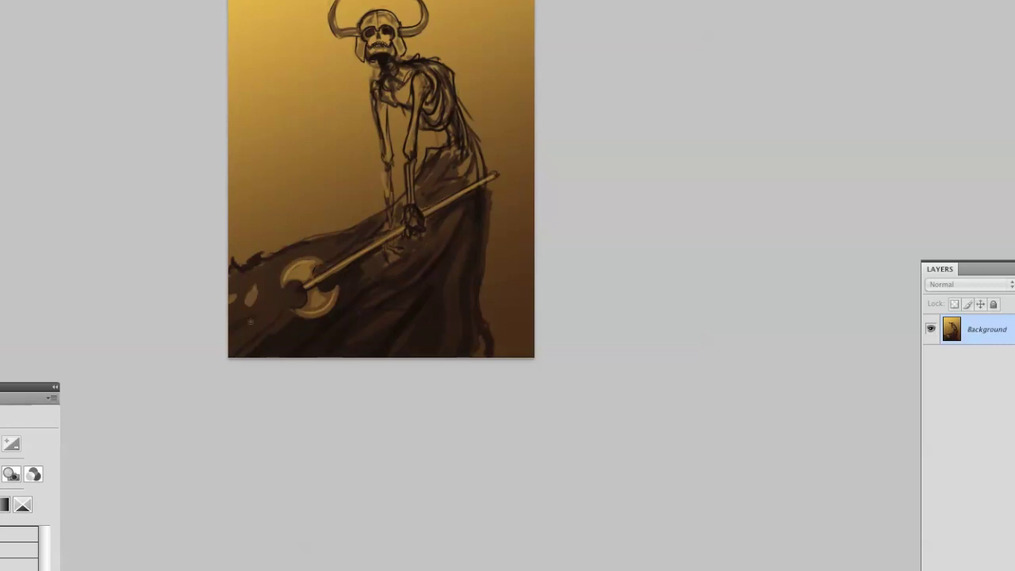
{"action": "left_click_drag", "start_coordinate": [441, 353], "coordinate": [465, 288]}
{"action": "left_click_drag", "start_coordinate": [434, 176], "coordinate": [474, 161]}
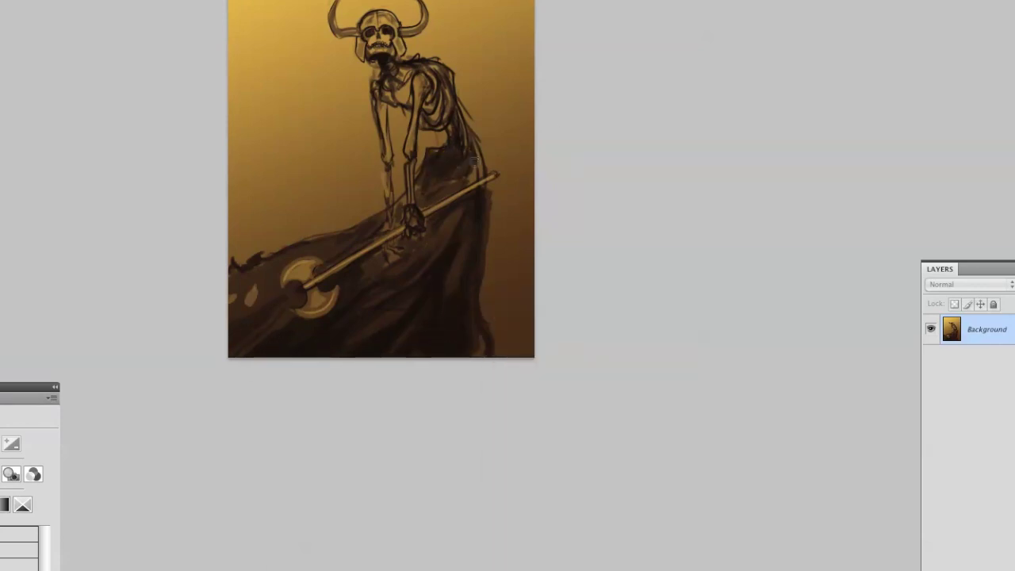
{"action": "scroll", "coordinate": [474, 161], "scroll_direction": "up", "scroll_amount": 2}
{"action": "scroll", "coordinate": [489, 321], "scroll_direction": "down", "scroll_amount": 2}
{"action": "scroll", "coordinate": [294, 359], "scroll_direction": "down", "scroll_amount": 1}
Paint jagged dark ground silhouettes behind the trailing cloak and in the lower right corner of the artwork.
{"action": "mouse_move", "coordinate": [349, 295]}
{"action": "left_mouse_down"}
{"action": "mouse_move", "coordinate": [262, 298]}
{"action": "mouse_move", "coordinate": [361, 305]}
{"action": "left_mouse_up"}
{"action": "right_click", "coordinate": [368, 305]}
{"action": "key", "text": "Return"}
{"action": "mouse_move", "coordinate": [270, 282]}
{"action": "left_mouse_down"}
{"action": "mouse_move", "coordinate": [253, 292]}
{"action": "mouse_move", "coordinate": [368, 299]}
{"action": "left_mouse_up"}
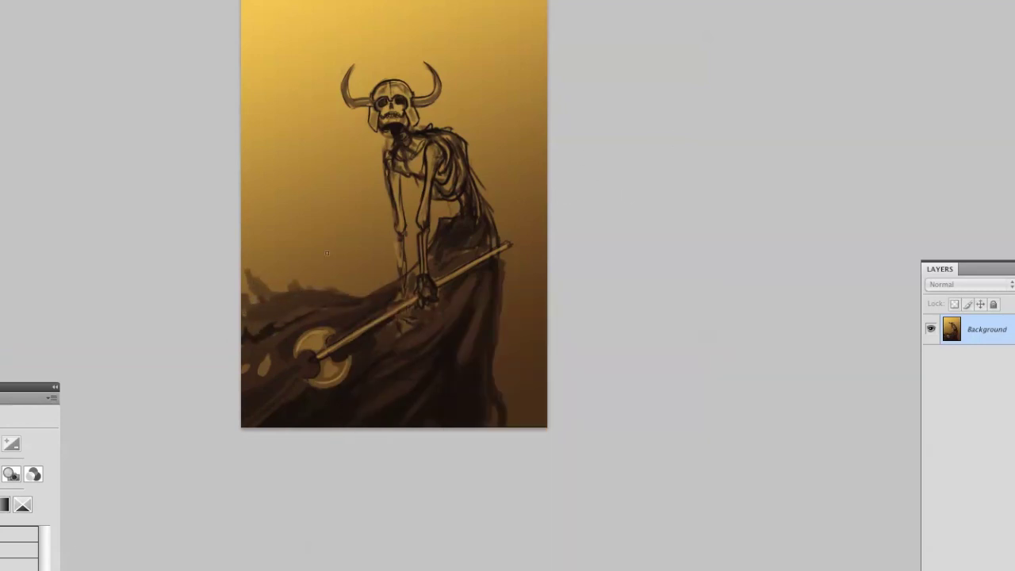
{"action": "right_click", "coordinate": [530, 309]}
{"action": "key", "text": "Return"}
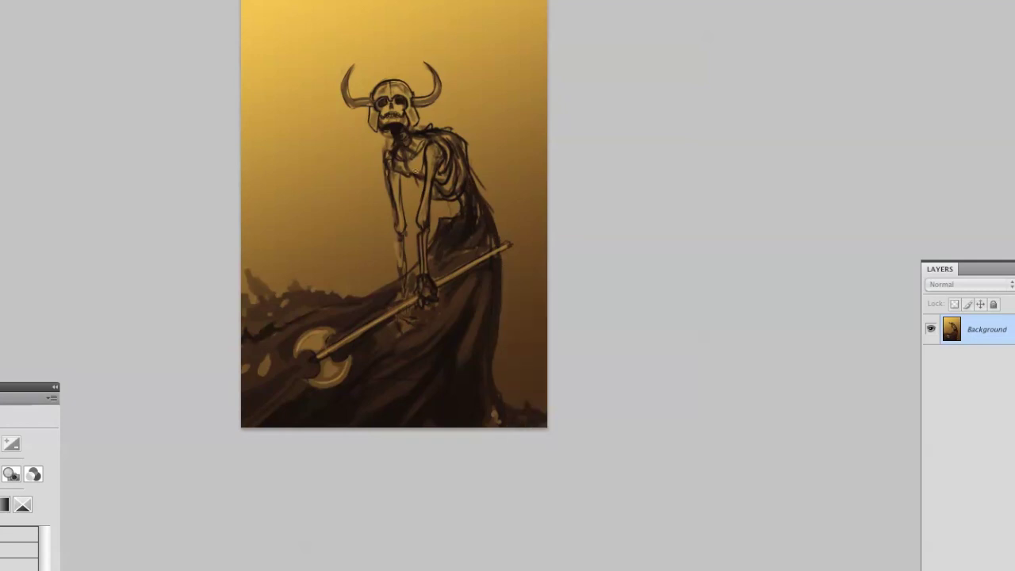
Paint the resting hand's finger bones in light tan and define the knuckles of the hand gripping the handle.
{"action": "key", "text": "ctrl+plus"}
{"action": "mouse_move", "coordinate": [295, 306]}
{"action": "left_mouse_down"}
{"action": "mouse_move", "coordinate": [309, 290]}
{"action": "mouse_move", "coordinate": [310, 321]}
{"action": "mouse_move", "coordinate": [333, 268]}
{"action": "mouse_move", "coordinate": [352, 285]}
{"action": "left_mouse_up"}
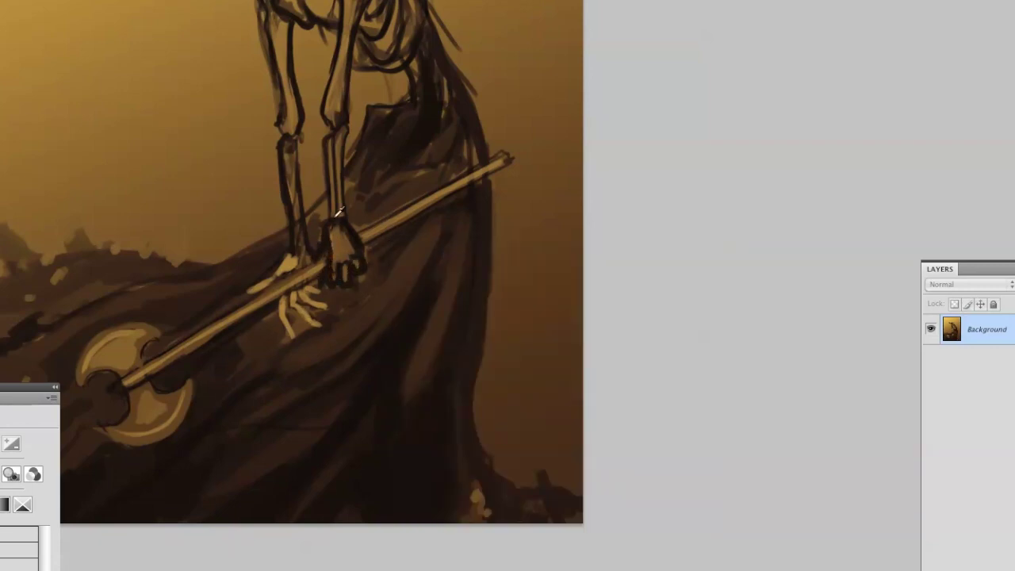
{"action": "mouse_move", "coordinate": [332, 235]}
{"action": "left_mouse_down"}
{"action": "mouse_move", "coordinate": [539, 499]}
{"action": "mouse_move", "coordinate": [439, 341]}
{"action": "left_mouse_up"}
{"action": "left_click_drag", "start_coordinate": [429, 377], "coordinate": [445, 401]}
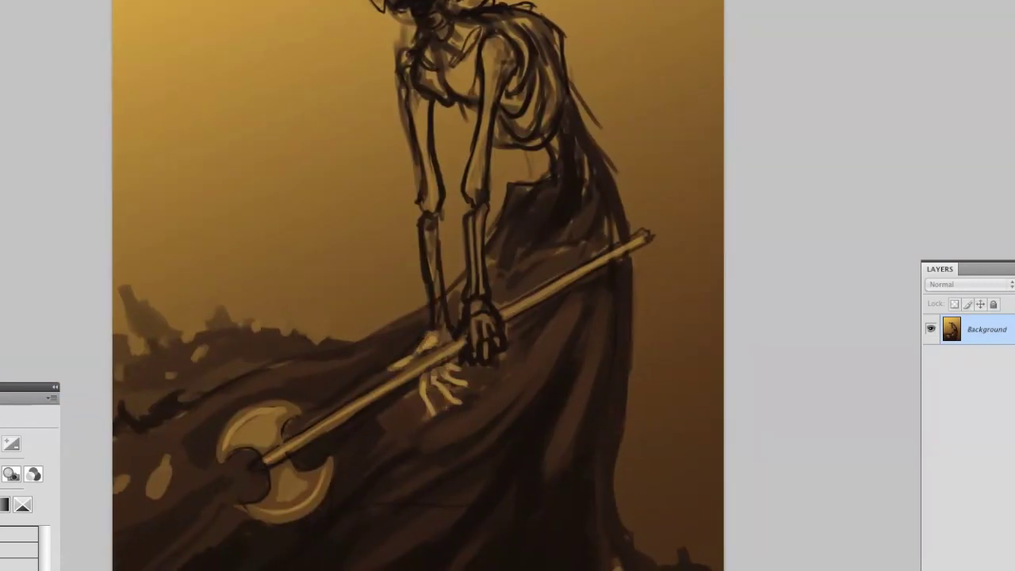
{"action": "key", "text": "ctrl+minus"}
{"action": "right_click", "coordinate": [635, 226]}
{"action": "key", "text": "Escape"}
{"action": "key", "text": "ctrl+0"}
{"action": "scroll", "coordinate": [462, 236], "scroll_direction": "down", "scroll_amount": 1}
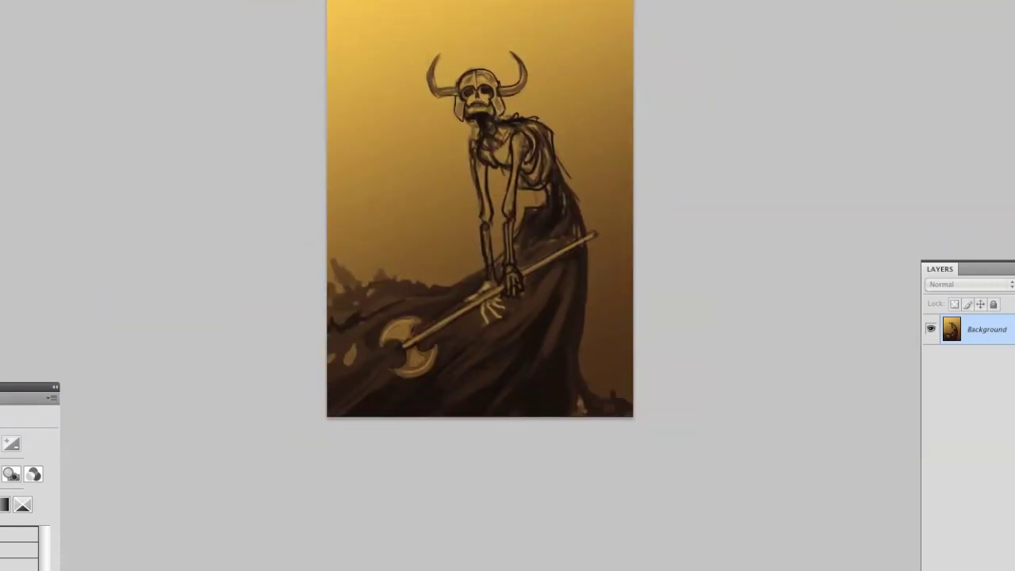
Shade the helmet's crown panels and cheek guards with a mid brown.
{"action": "key", "text": "ctrl+plus"}
{"action": "right_click", "coordinate": [456, 298]}
{"action": "key", "text": "Escape"}
{"action": "scroll", "coordinate": [442, 254], "scroll_direction": "up", "scroll_amount": 2}
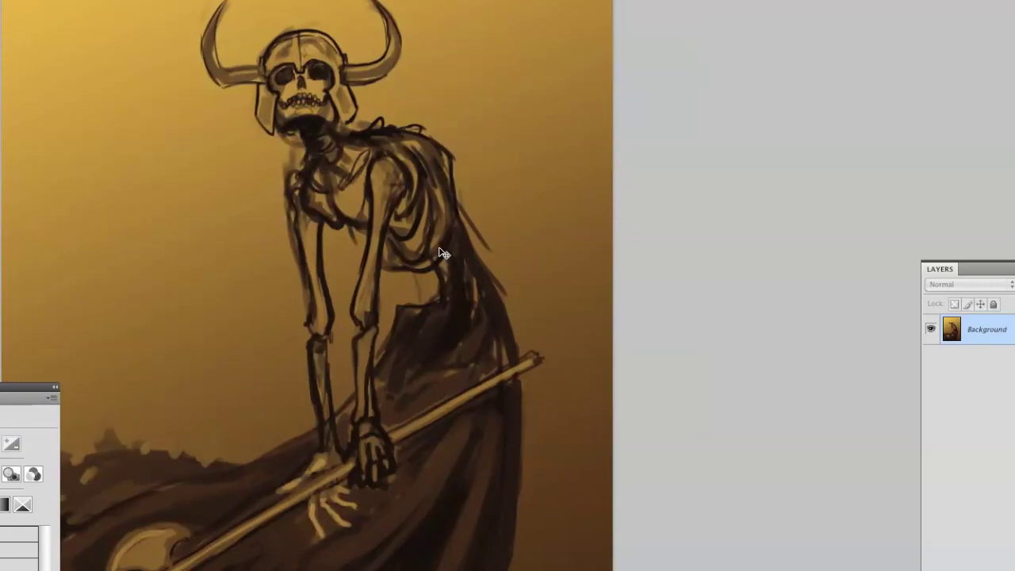
{"action": "key", "text": "ctrl+shift+s"}
{"action": "key", "text": "Escape"}
{"action": "right_click", "coordinate": [468, 198]}
{"action": "key", "text": "Escape"}
{"action": "right_click", "coordinate": [460, 121]}
{"action": "key", "text": "Escape"}
{"action": "key", "text": "ctrl+plus"}
{"action": "scroll", "coordinate": [423, 126], "scroll_direction": "up", "scroll_amount": 2}
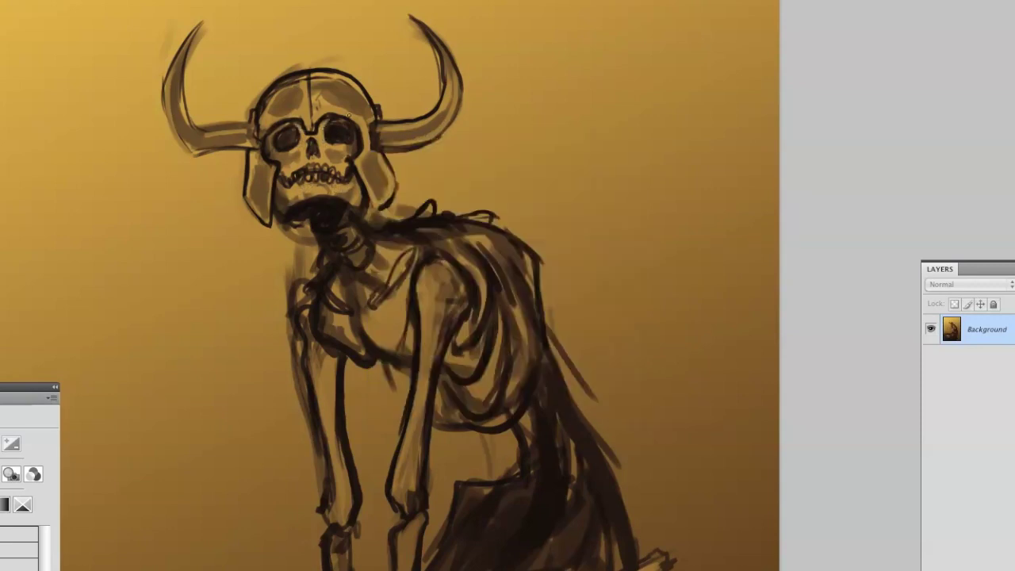
{"action": "mouse_move", "coordinate": [315, 99]}
{"action": "left_mouse_down"}
{"action": "mouse_move", "coordinate": [352, 379]}
{"action": "mouse_move", "coordinate": [438, 278]}
{"action": "left_mouse_up"}
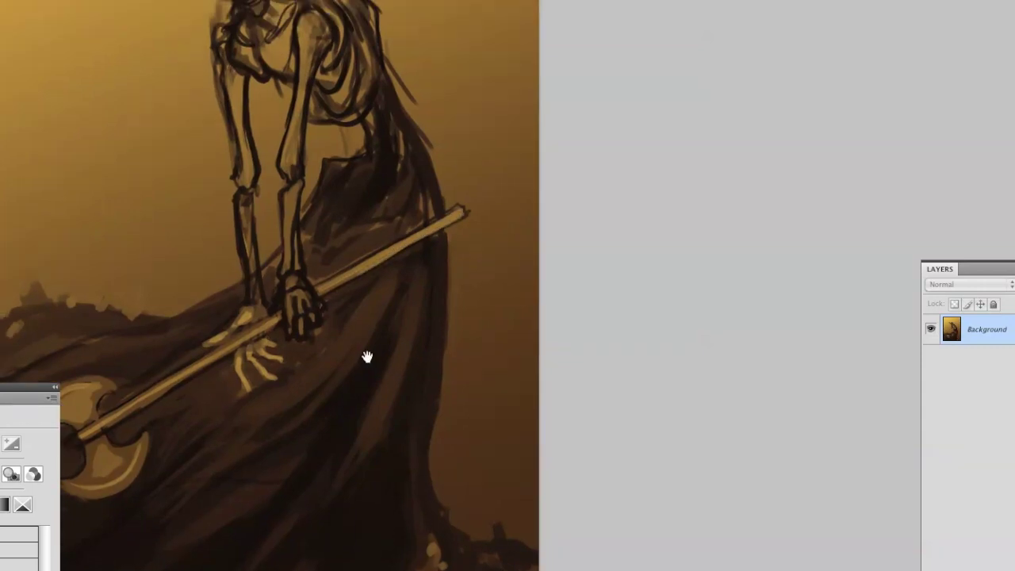
Chip notches into the upper axe blade's edge and repaint both blades with smoother tan shading.
{"action": "left_click_drag", "start_coordinate": [325, 286], "coordinate": [546, 156]}
{"action": "key", "text": "ctrl+plus"}
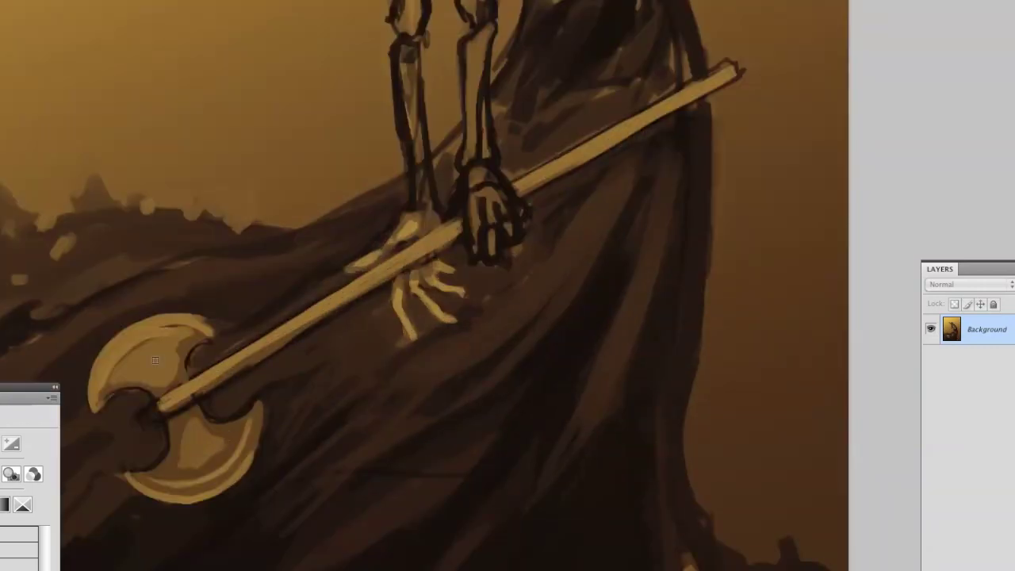
{"action": "left_click_drag", "start_coordinate": [141, 316], "coordinate": [255, 303]}
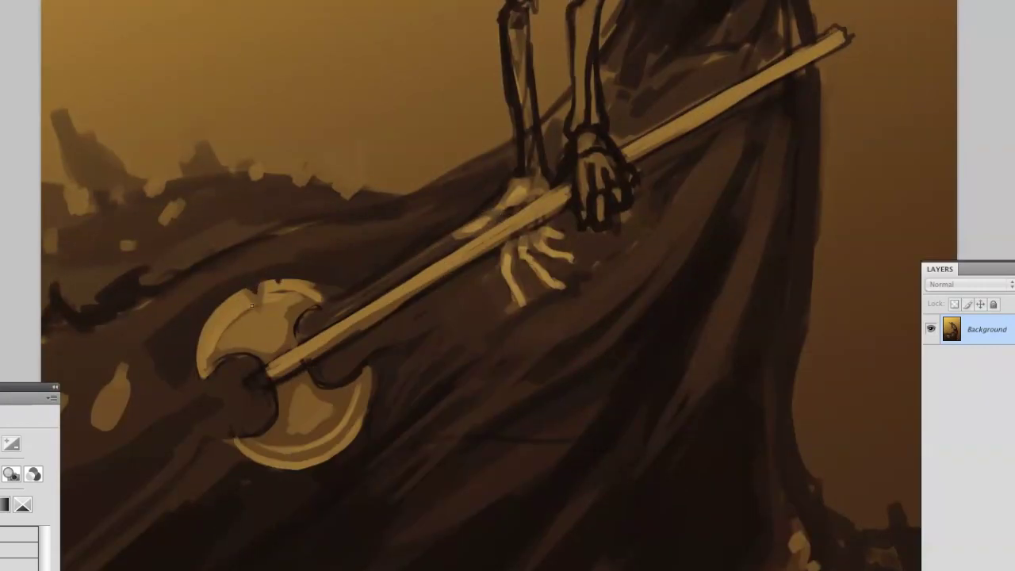
{"action": "scroll", "coordinate": [202, 381], "scroll_direction": "down", "scroll_amount": 3}
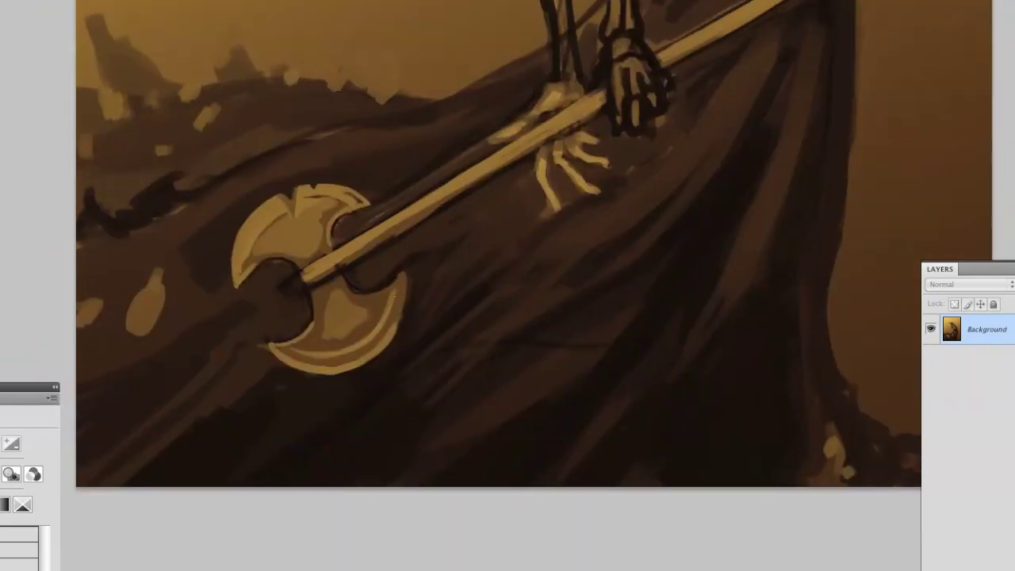
{"action": "key", "text": "ctrl+minus"}
{"action": "key", "text": "ctrl+minus"}
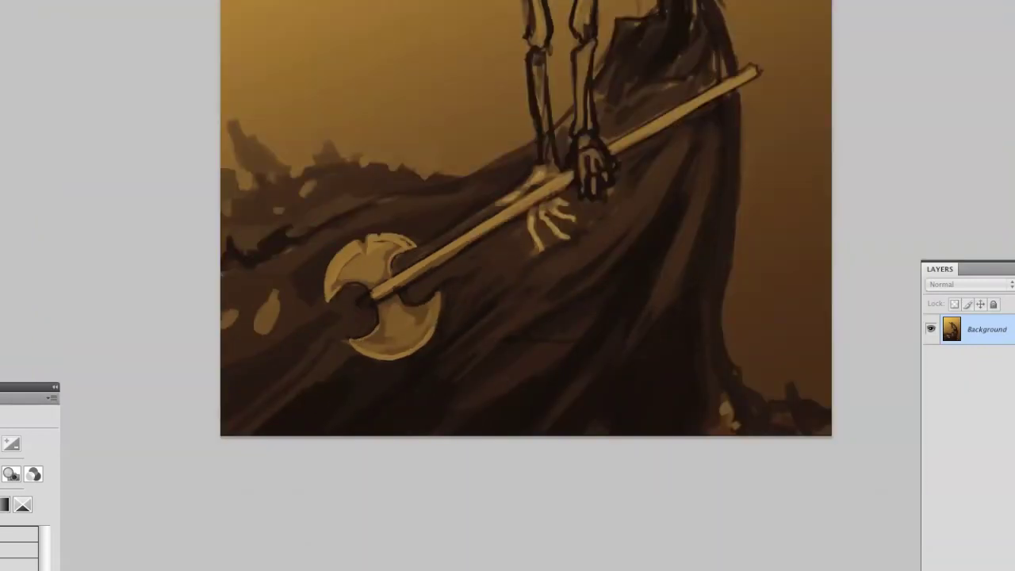
Fill the helmet's panels, cheek guards and horns with near-black, leaving light rims.
{"action": "right_click", "coordinate": [530, 349]}
{"action": "key", "text": "Return"}
{"action": "key", "text": "ctrl+plus"}
{"action": "left_click_drag", "start_coordinate": [346, 155], "coordinate": [357, 155]}
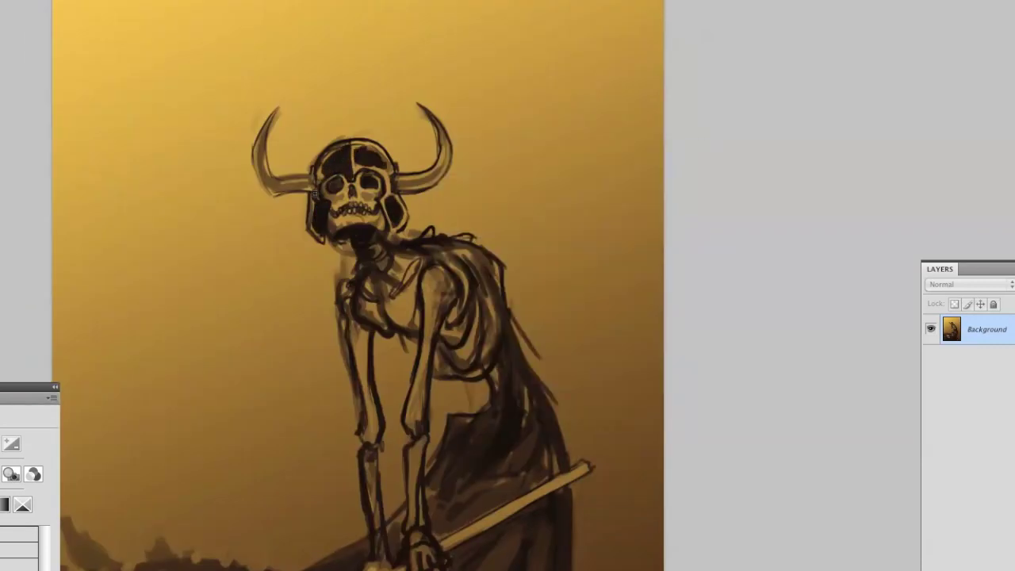
{"action": "left_click_drag", "start_coordinate": [397, 187], "coordinate": [432, 107]}
{"action": "left_click_drag", "start_coordinate": [437, 176], "coordinate": [449, 131]}
{"action": "mouse_move", "coordinate": [274, 187]}
{"action": "left_mouse_down"}
{"action": "mouse_move", "coordinate": [265, 110]}
{"action": "mouse_move", "coordinate": [311, 179]}
{"action": "left_mouse_up"}
{"action": "key", "text": "ctrl+minus"}
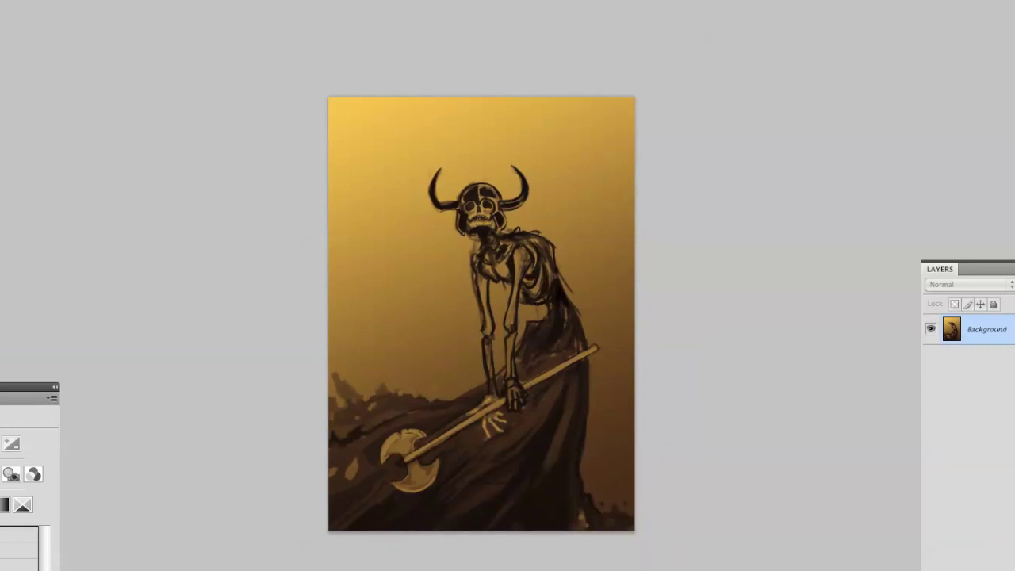
Darken the cloak folds around the figure's waist.
{"action": "left_click_drag", "start_coordinate": [545, 345], "coordinate": [568, 231]}
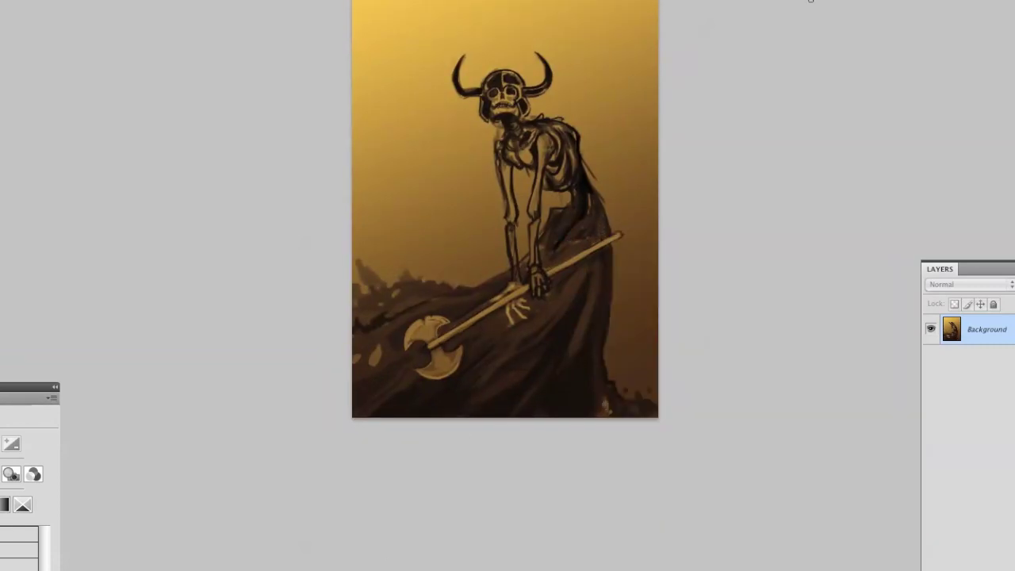
{"action": "mouse_move", "coordinate": [599, 350]}
{"action": "left_mouse_down"}
{"action": "mouse_move", "coordinate": [534, 507]}
{"action": "mouse_move", "coordinate": [499, 401]}
{"action": "left_mouse_up"}
{"action": "right_click", "coordinate": [446, 333]}
{"action": "key", "text": "Escape"}
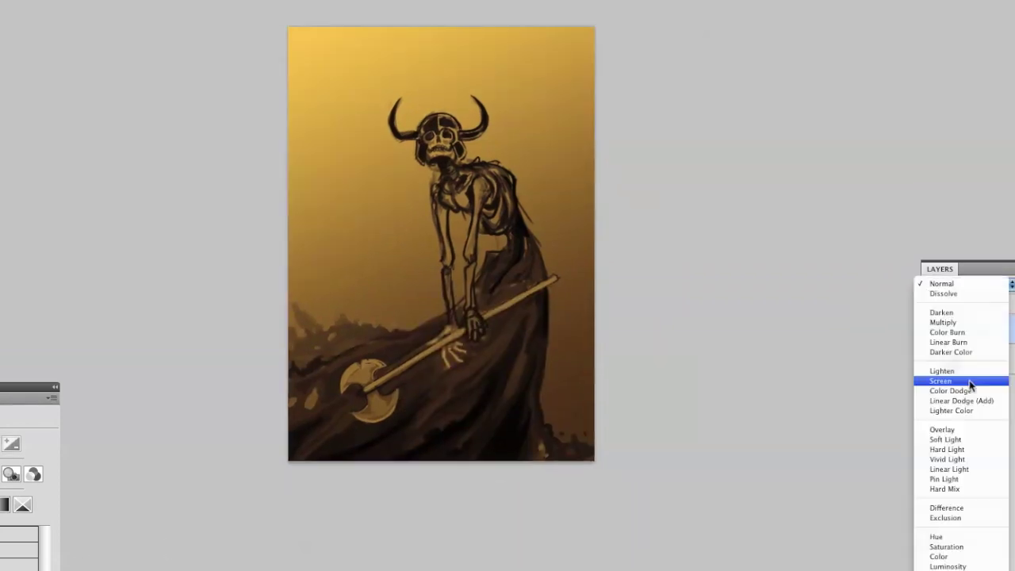
Try tinting the cloak and background on the new layer, cycling its blend mode from Overlay to Color.
{"action": "left_click", "coordinate": [956, 428]}
{"action": "left_click_drag", "start_coordinate": [328, 412], "coordinate": [511, 468]}
{"action": "key", "text": "Down"}
{"action": "key", "text": "Down"}
{"action": "key", "text": "Down"}
{"action": "key", "text": "Down"}
{"action": "key", "text": "Down"}
{"action": "key", "text": "Down"}
{"action": "key", "text": "Down"}
{"action": "key", "text": "Down"}
{"action": "key", "text": "Down"}
{"action": "key", "text": "Down"}
{"action": "key", "text": "Down"}
{"action": "key", "text": "Down"}
{"action": "key", "text": "Down"}
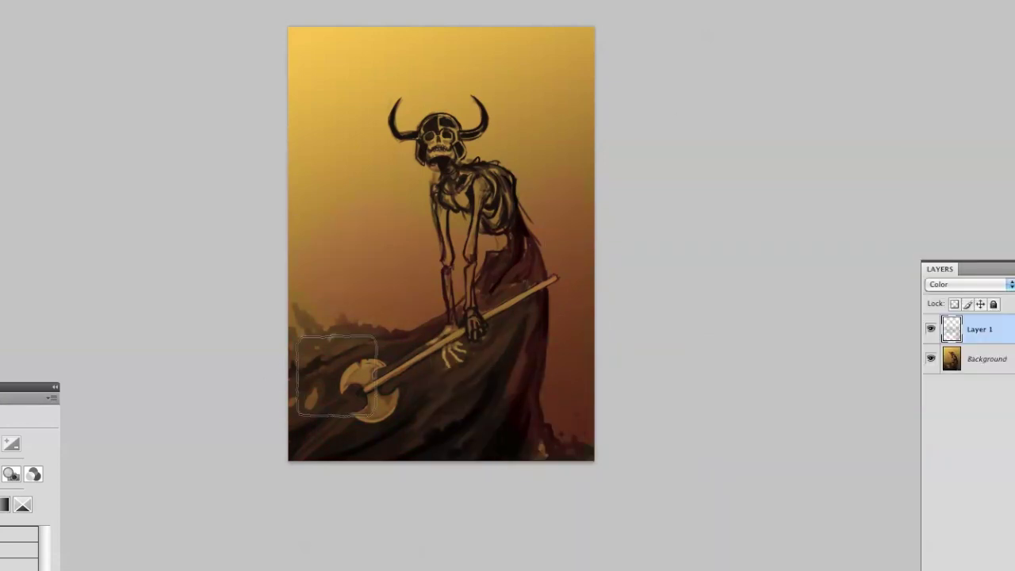
{"action": "left_click", "coordinate": [872, 481]}
{"action": "key", "text": "ctrl+z"}
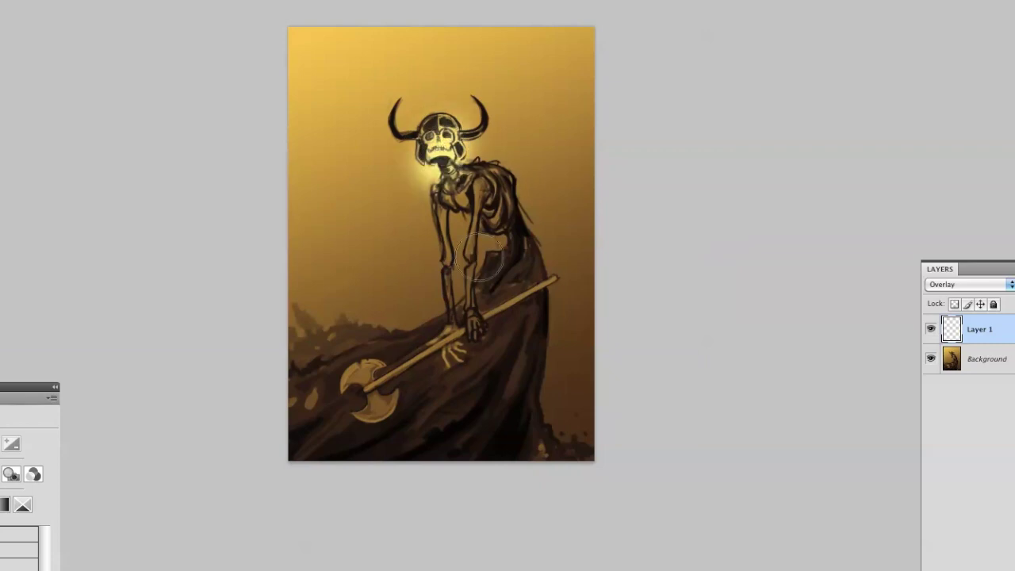
Paint a large bright yellow glow over the upper left of the sky on Layer 1 in Overlay mode.
{"action": "left_click_drag", "start_coordinate": [341, 127], "coordinate": [275, 30]}
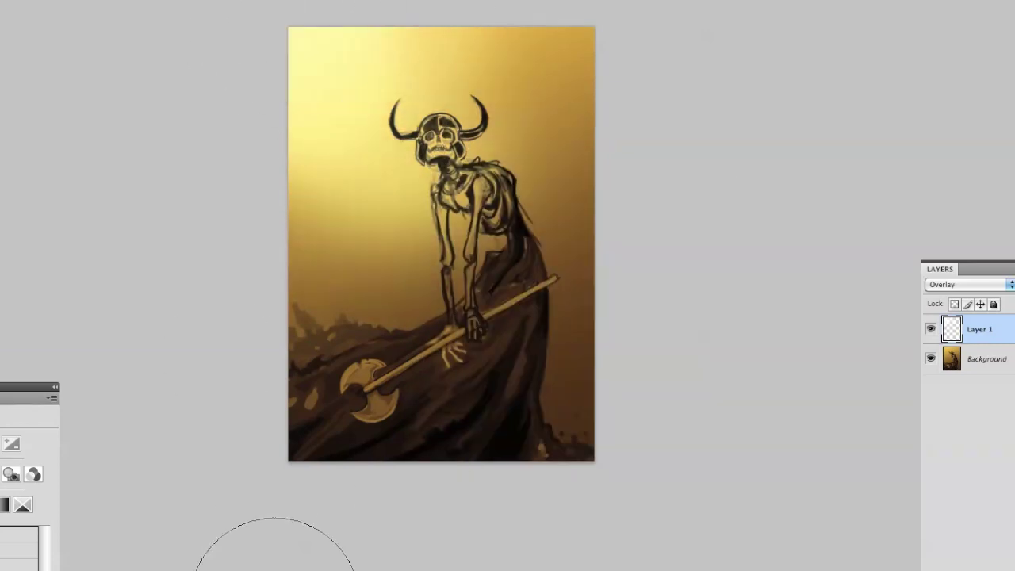
Tone down the yellow glow over the skeleton's skull, ribs and arms so the bones read as muted tan.
{"action": "key", "text": "ctrl+t"}
{"action": "key", "text": "ctrl+plus"}
{"action": "left_click", "coordinate": [479, 118], "text": "ctrl"}
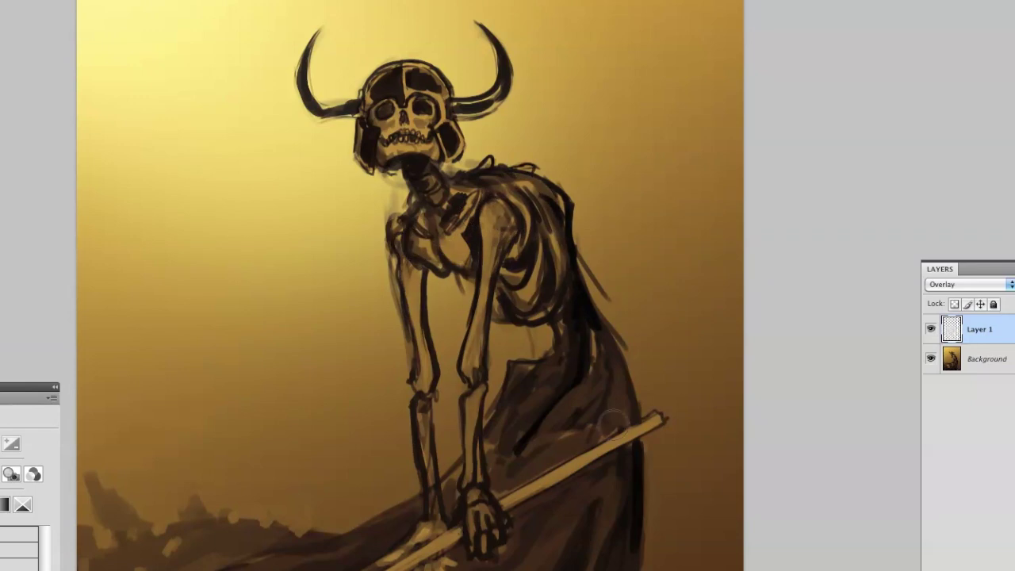
{"action": "key", "text": "ctrl+0"}
{"action": "right_click", "coordinate": [552, 268]}
{"action": "key", "text": "Escape"}
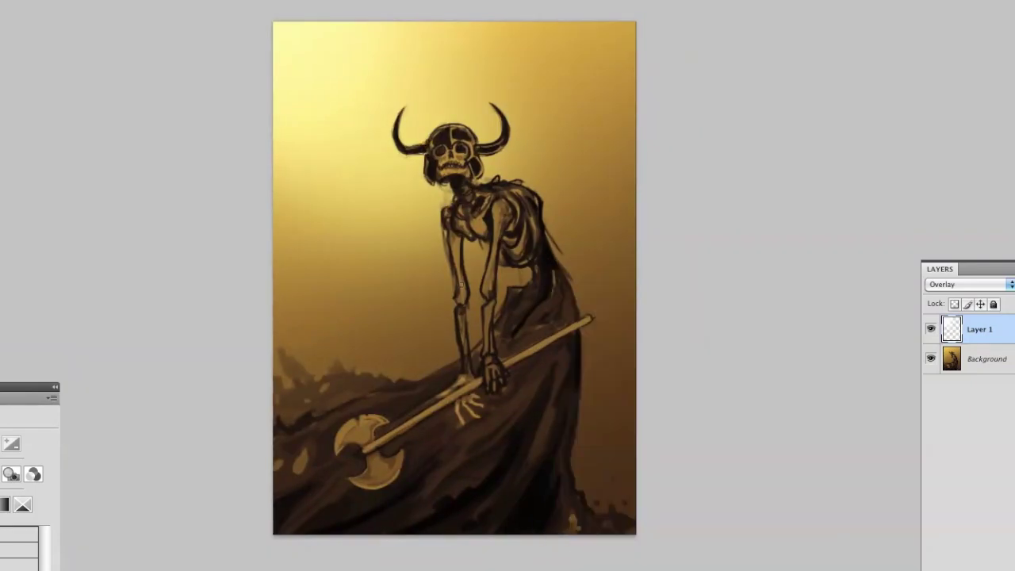
Add a Multiply layer beneath Layer 1 and darken the lower cloak and the ground along the base of the painting.
{"action": "key", "text": "ctrl+j"}
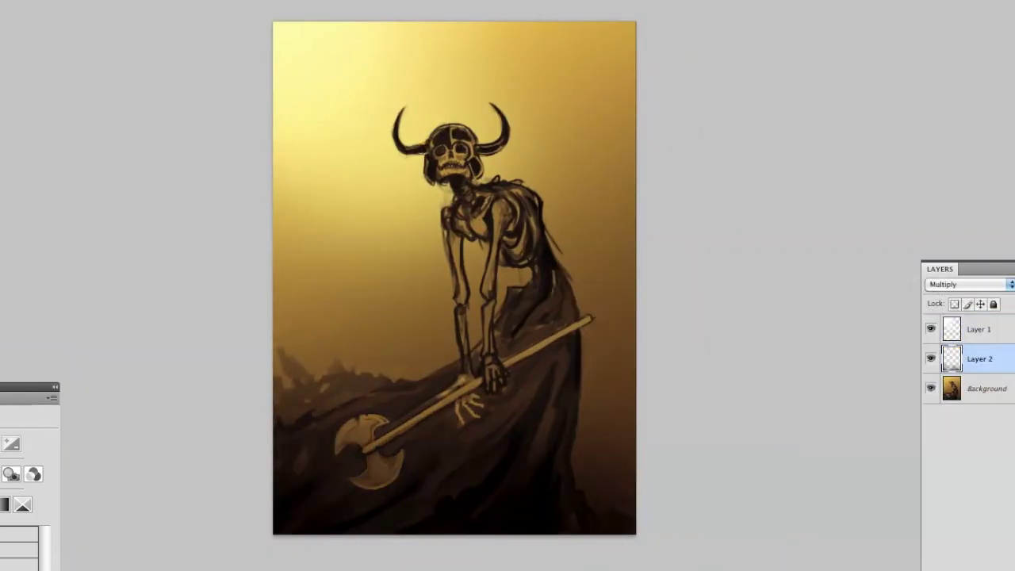
{"action": "key", "text": "alt+shift+m"}
Group two copies of the base painting above Layer 0, with the lower copy set to Multiply, and erase parts of both.
{"action": "left_click", "coordinate": [968, 284]}
{"action": "left_click", "coordinate": [975, 391]}
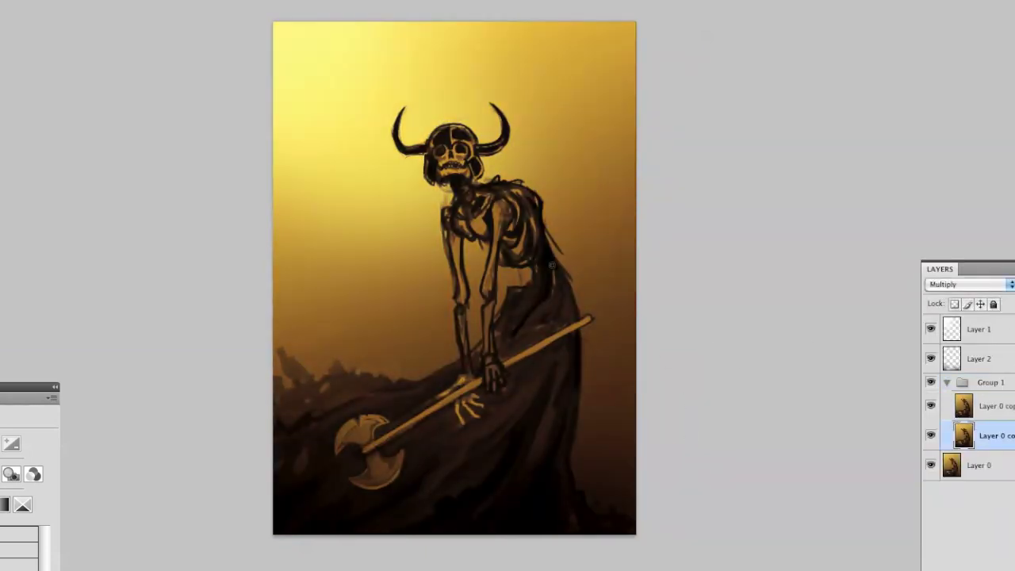
{"action": "left_click", "coordinate": [939, 406]}
Add Layer 3 in Multiply mode and paint brown shadow over the skull, neck, ribcage and upper arm.
{"action": "key", "text": "ctrl+shift+alt+n"}
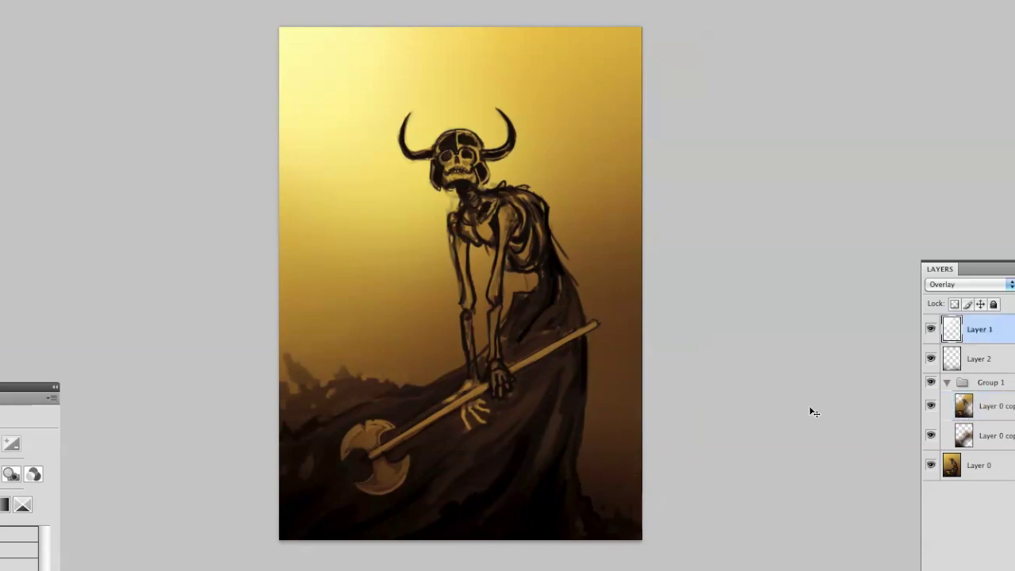
{"action": "key", "text": "ctrl+plus"}
{"action": "key", "text": "ctrl+plus"}
{"action": "scroll", "coordinate": [444, 238], "scroll_direction": "up", "scroll_amount": 2}
{"action": "right_click", "coordinate": [437, 129]}
{"action": "key", "text": "Escape"}
{"action": "key", "text": "shift+alt+m"}
{"action": "left_click_drag", "start_coordinate": [374, 127], "coordinate": [556, 334]}
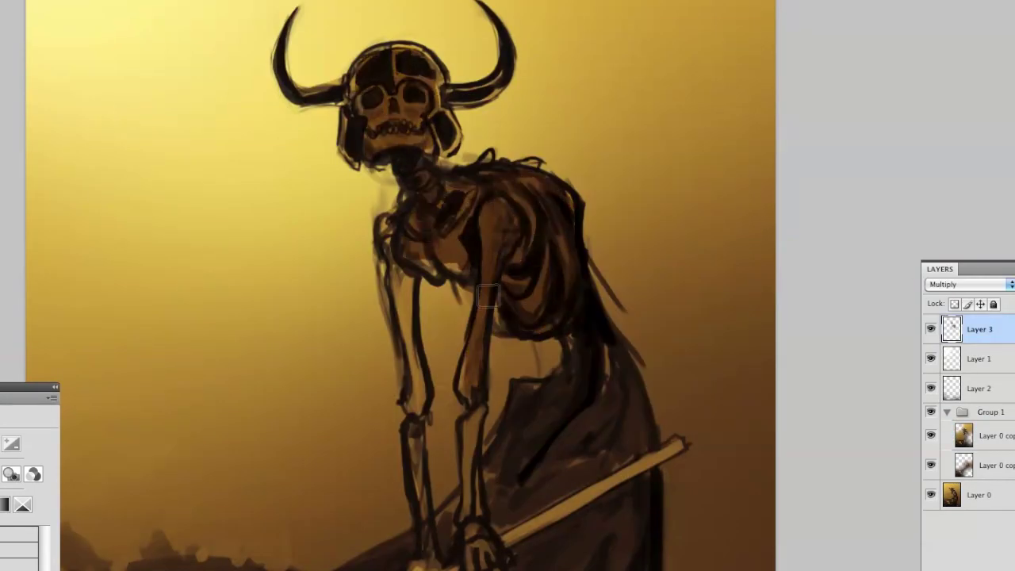
Refine the brown shadows on the shoulder, ribs and back and carry them down the arms.
{"action": "key", "text": "ctrl+minus"}
{"action": "left_click_drag", "start_coordinate": [521, 262], "coordinate": [548, 278]}
{"action": "left_click_drag", "start_coordinate": [484, 183], "coordinate": [555, 150]}
{"action": "right_click", "coordinate": [511, 144]}
{"action": "key", "text": "Escape"}
{"action": "key", "text": "ctrl+alt+z"}
{"action": "key", "text": "ctrl+alt+z"}
{"action": "left_click_drag", "start_coordinate": [571, 381], "coordinate": [583, 446]}
{"action": "mouse_move", "coordinate": [500, 151]}
{"action": "left_mouse_down"}
{"action": "mouse_move", "coordinate": [523, 162]}
{"action": "mouse_move", "coordinate": [512, 189]}
{"action": "mouse_move", "coordinate": [547, 269]}
{"action": "mouse_move", "coordinate": [591, 305]}
{"action": "left_mouse_up"}
{"action": "left_click_drag", "start_coordinate": [574, 395], "coordinate": [635, 337]}
Add Layer 4 in Normal mode, break up the helmet's light-facing outline with background yellow and sharpen the left horn's tip.
{"action": "key", "text": "ctrl+shift+alt+n"}
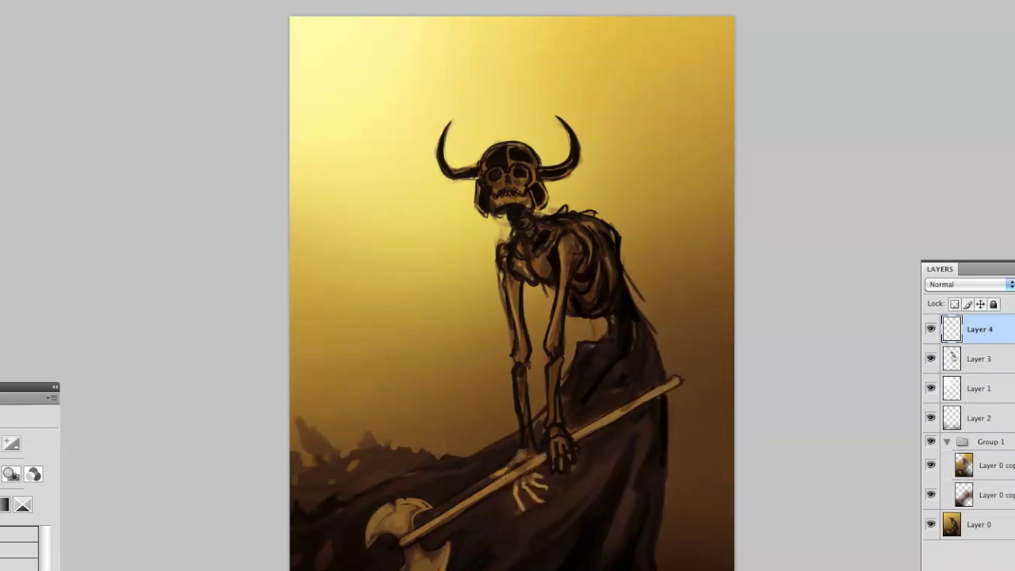
{"action": "left_click_drag", "start_coordinate": [521, 454], "coordinate": [517, 468]}
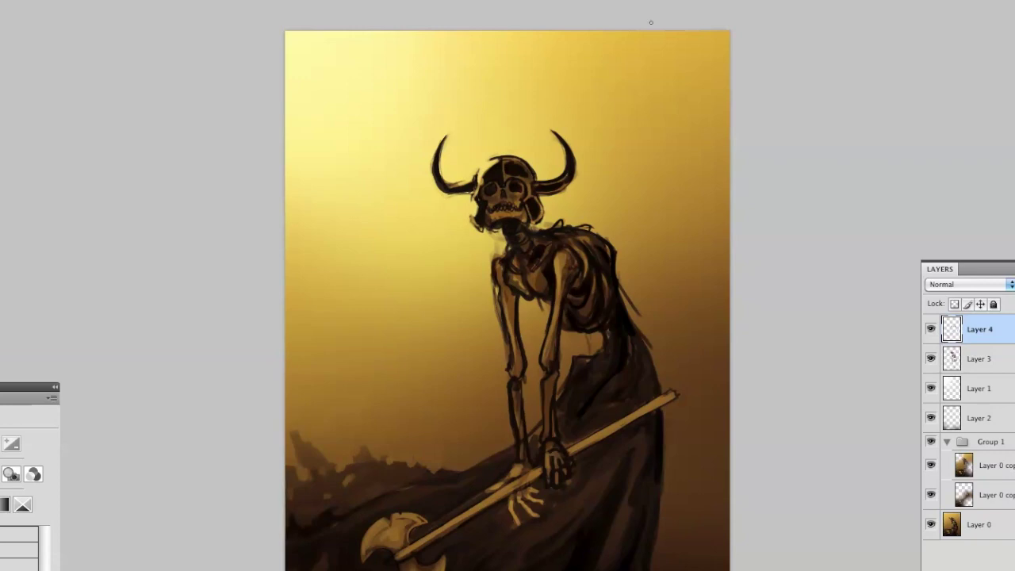
{"action": "key", "text": "ctrl+plus"}
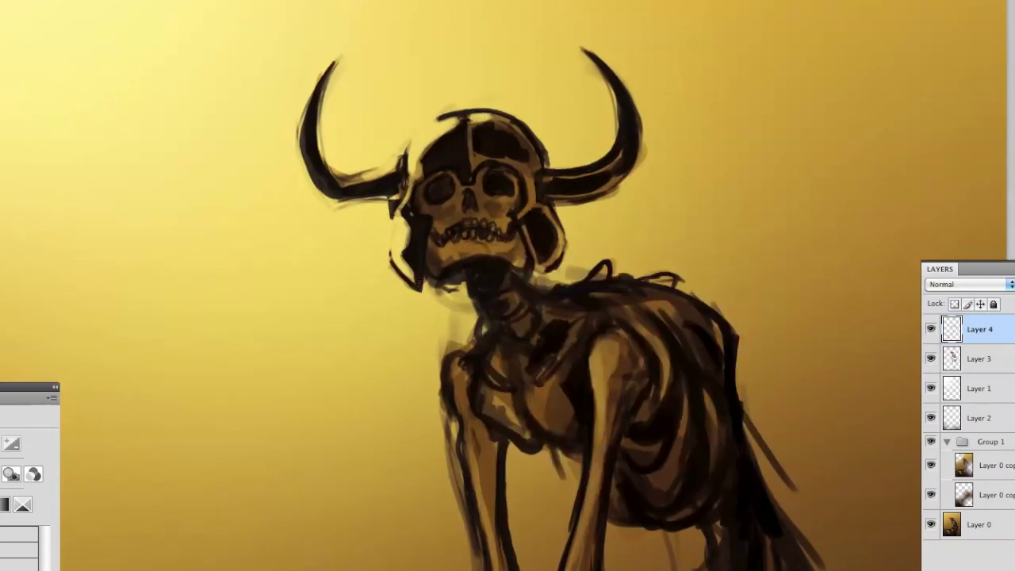
{"action": "left_click_drag", "start_coordinate": [342, 49], "coordinate": [379, 170]}
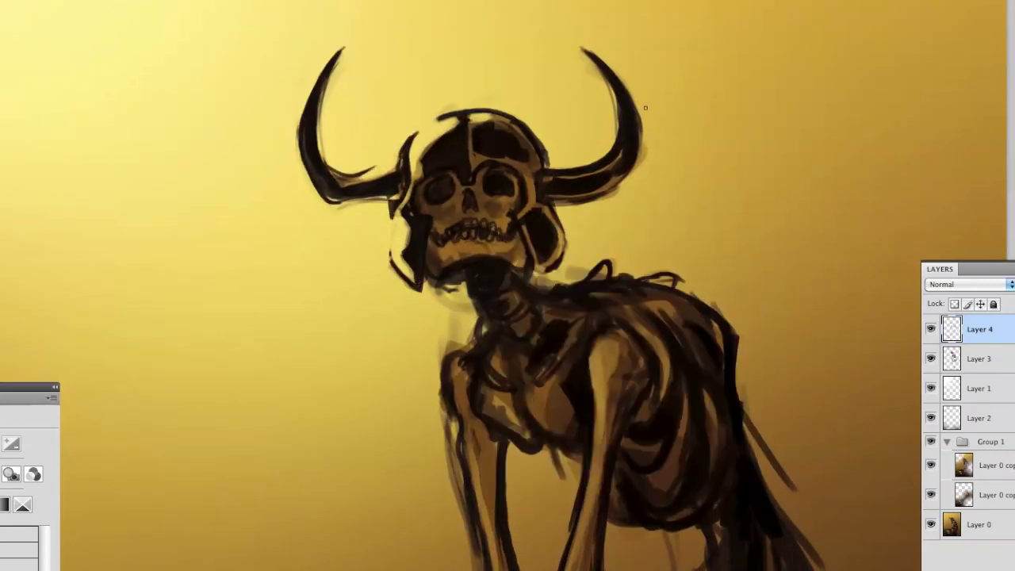
{"action": "key", "text": "ctrl+minus"}
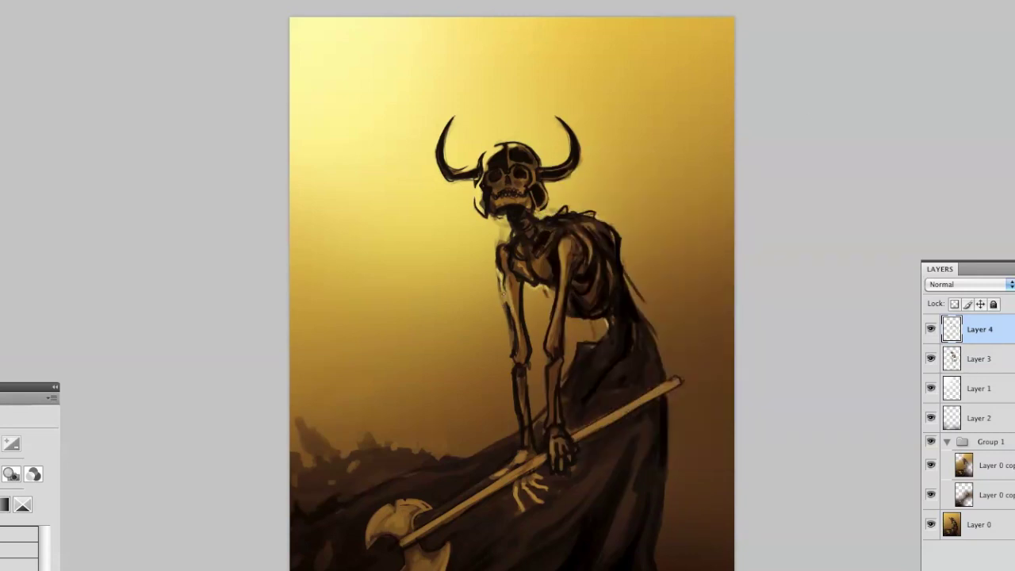
Paint golden highlights on the axe blades and shaft, with a light rim along the left shoulder.
{"action": "left_click_drag", "start_coordinate": [505, 319], "coordinate": [494, 311]}
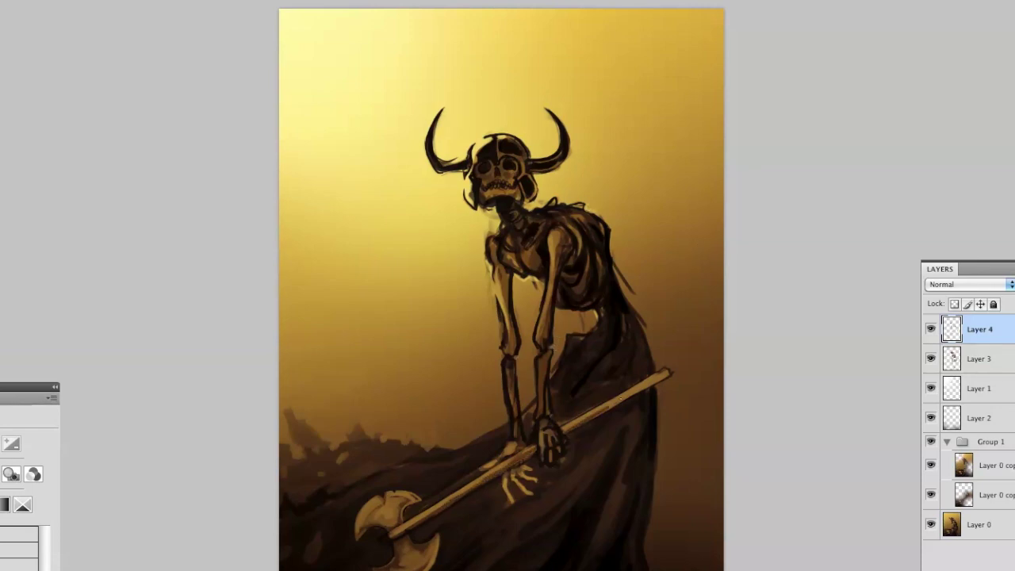
{"action": "scroll", "coordinate": [500, 285], "scroll_direction": "down", "scroll_amount": 1}
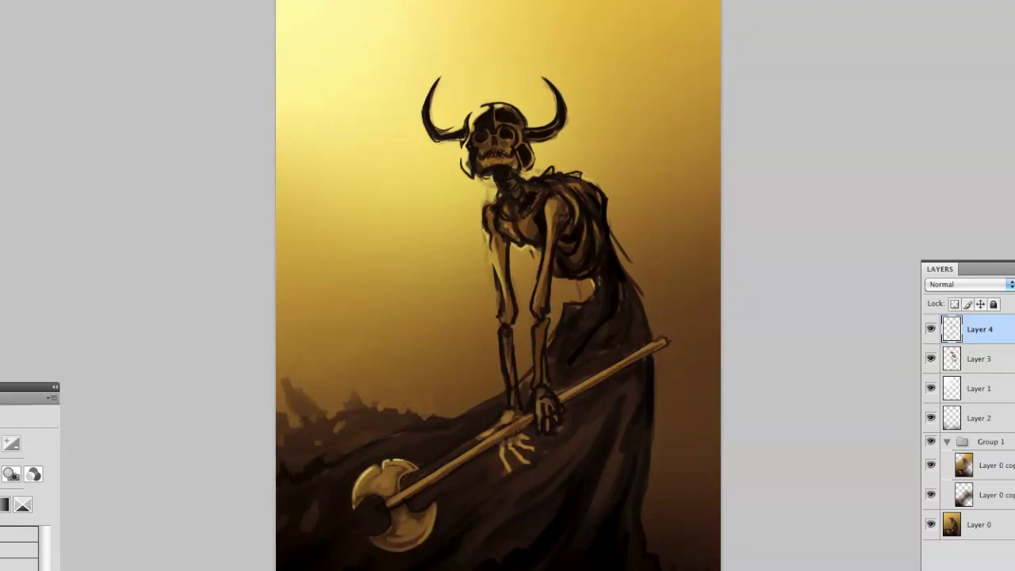
{"action": "key", "text": "ctrl+alt+0"}
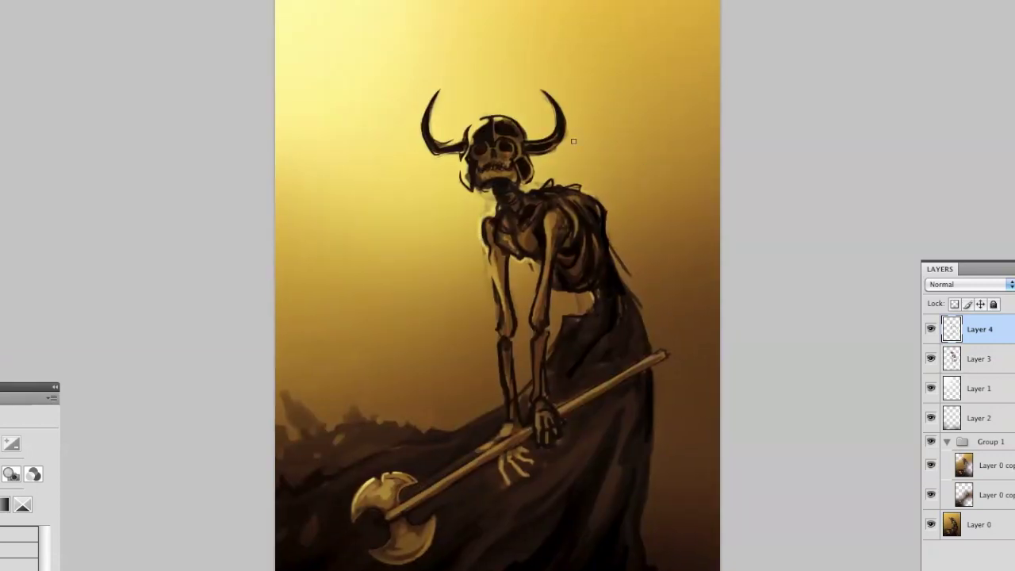
Repaint the skull's teeth, cheekbones and jaw with lighter and darker tones, and add pale highlights to the helmet's crown.
{"action": "scroll", "coordinate": [497, 198], "scroll_direction": "up", "scroll_amount": 2}
{"action": "right_click", "coordinate": [435, 205]}
{"action": "key", "text": "Escape"}
{"action": "scroll", "coordinate": [502, 147], "scroll_direction": "up", "scroll_amount": 2}
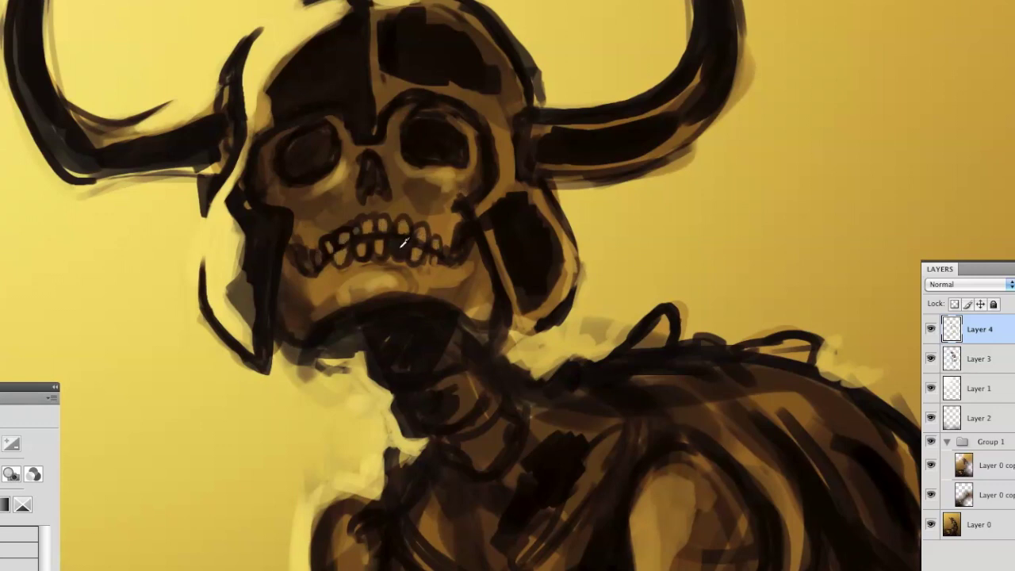
{"action": "scroll", "coordinate": [408, 238], "scroll_direction": "down", "scroll_amount": 5}
{"action": "scroll", "coordinate": [409, 238], "scroll_direction": "up", "scroll_amount": 5}
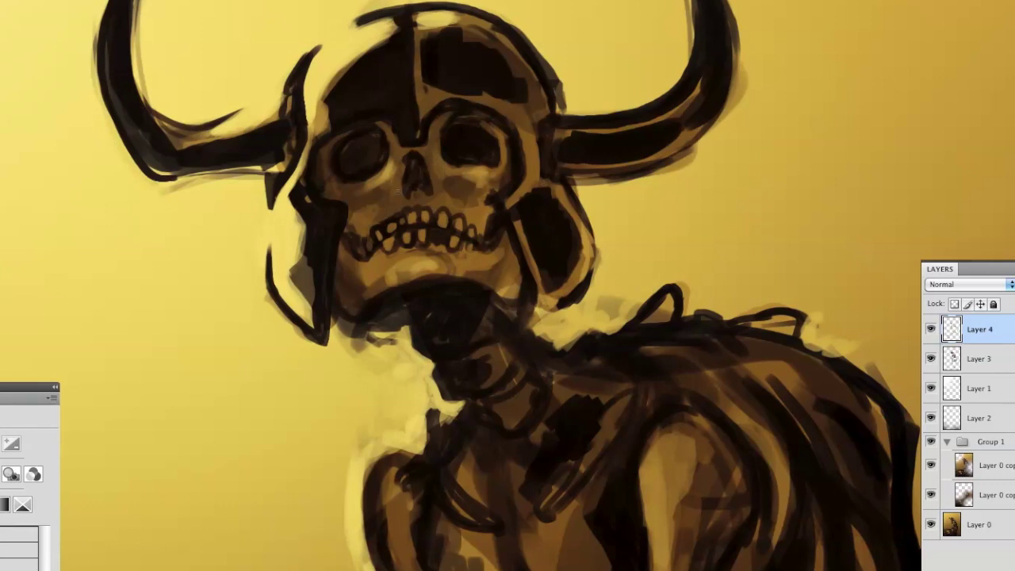
{"action": "scroll", "coordinate": [401, 195], "scroll_direction": "down", "scroll_amount": 5}
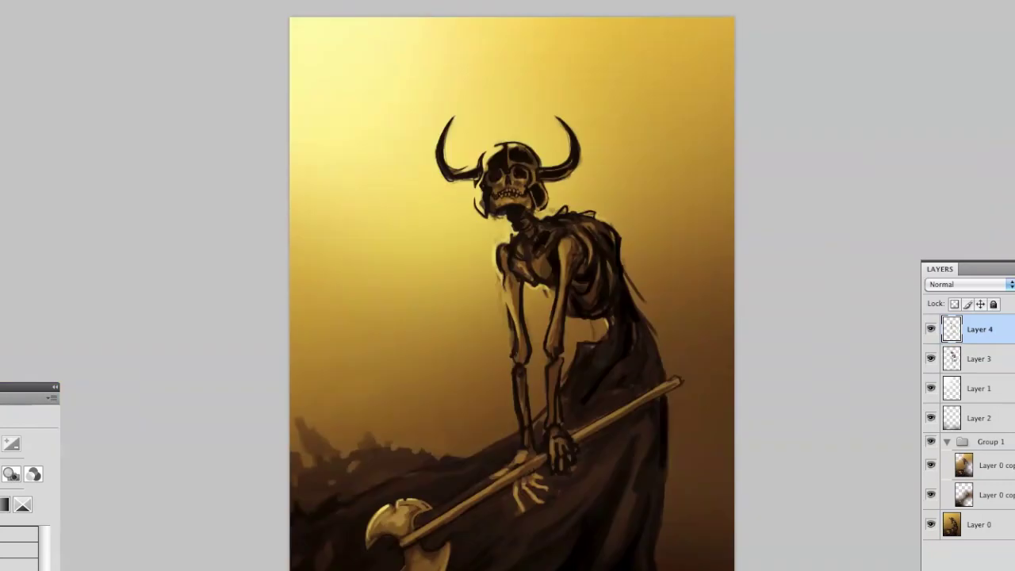
{"action": "scroll", "coordinate": [306, 64], "scroll_direction": "up", "scroll_amount": 5}
{"action": "scroll", "coordinate": [386, 213], "scroll_direction": "down", "scroll_amount": 2}
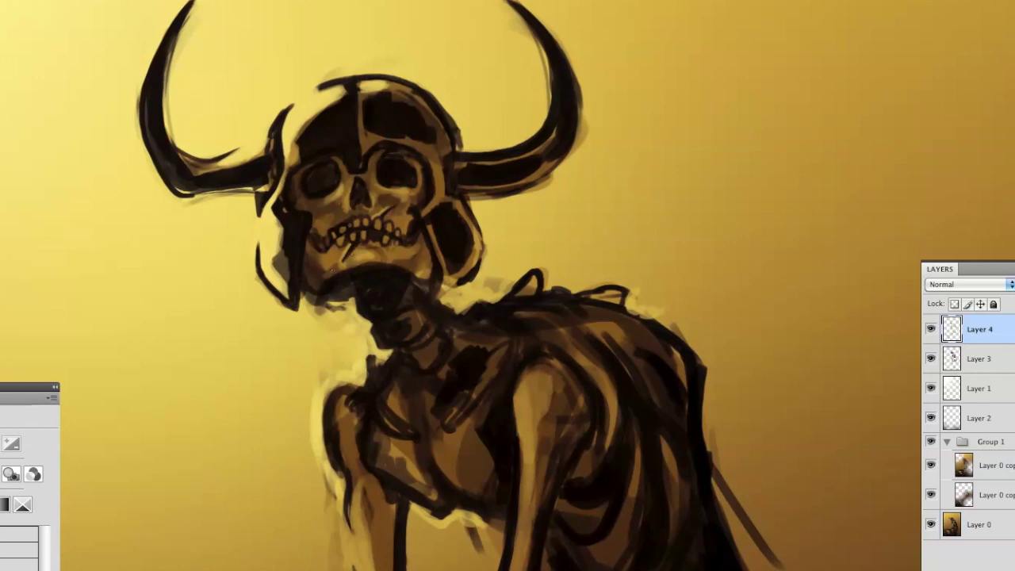
Fill the right cheek guard with near-black and add light edges along the left shoulder and upper arm.
{"action": "left_click_drag", "start_coordinate": [282, 260], "coordinate": [266, 246]}
{"action": "left_click_drag", "start_coordinate": [461, 228], "coordinate": [470, 251]}
{"action": "left_click_drag", "start_coordinate": [316, 297], "coordinate": [261, 114]}
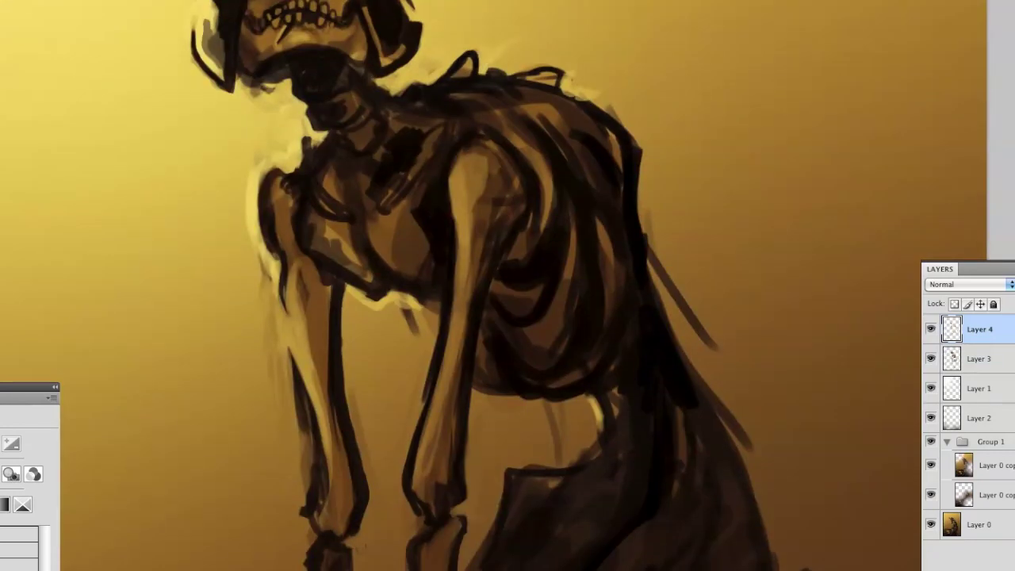
{"action": "scroll", "coordinate": [506, 303], "scroll_direction": "down", "scroll_amount": 2}
{"action": "scroll", "coordinate": [376, 90], "scroll_direction": "down", "scroll_amount": 6}
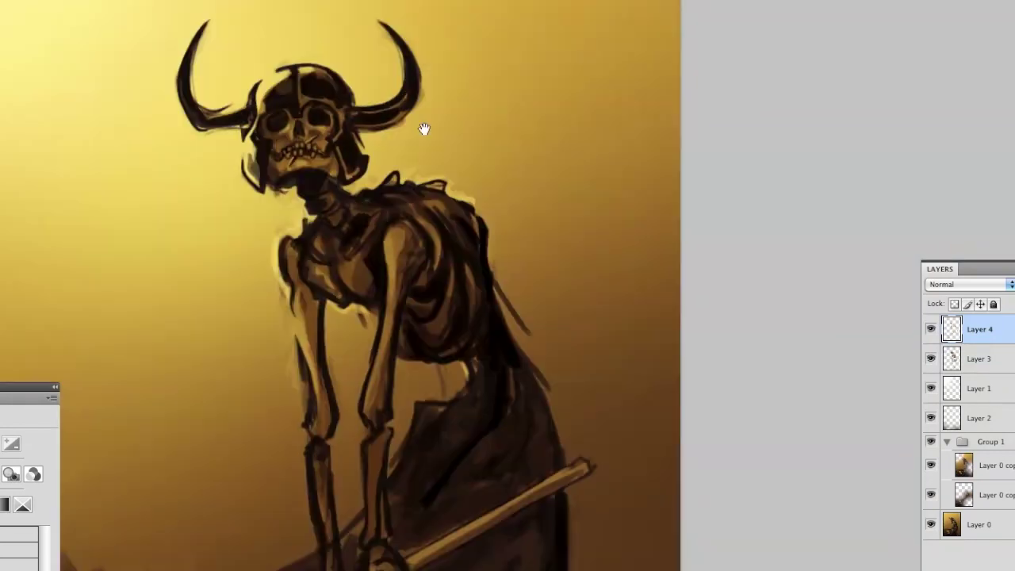
Touch up the axe head's shading and dab small light patches onto the rocky ground behind it.
{"action": "scroll", "coordinate": [426, 226], "scroll_direction": "down", "scroll_amount": 5}
{"action": "scroll", "coordinate": [398, 242], "scroll_direction": "left", "scroll_amount": 6}
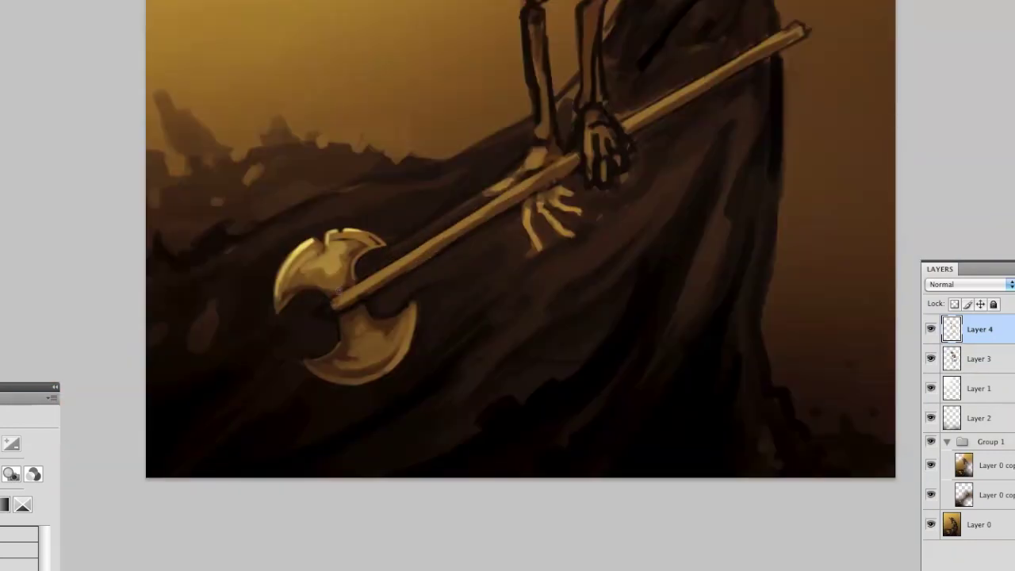
{"action": "scroll", "coordinate": [647, 281], "scroll_direction": "right", "scroll_amount": 3}
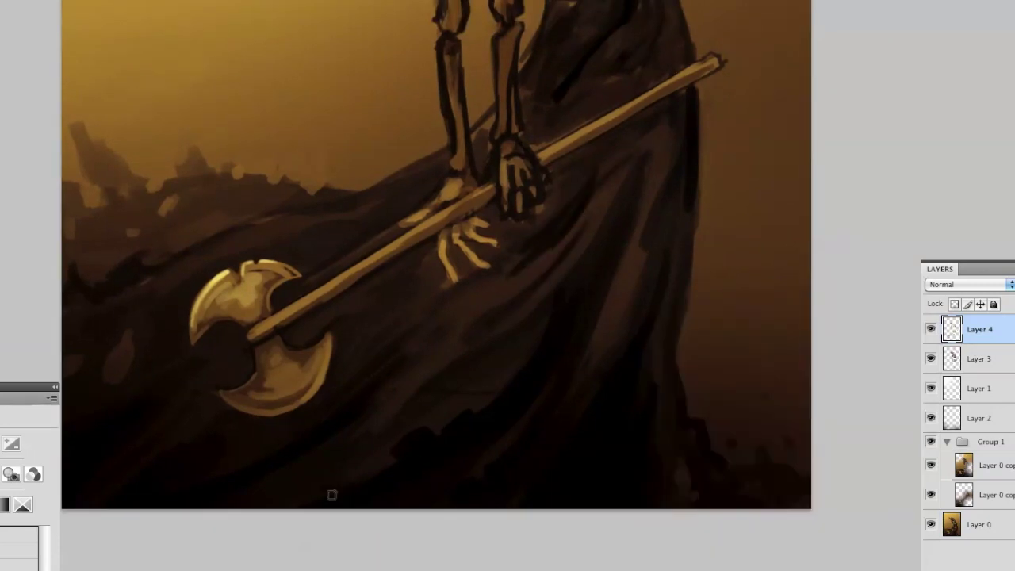
{"action": "scroll", "coordinate": [357, 396], "scroll_direction": "left", "scroll_amount": 6}
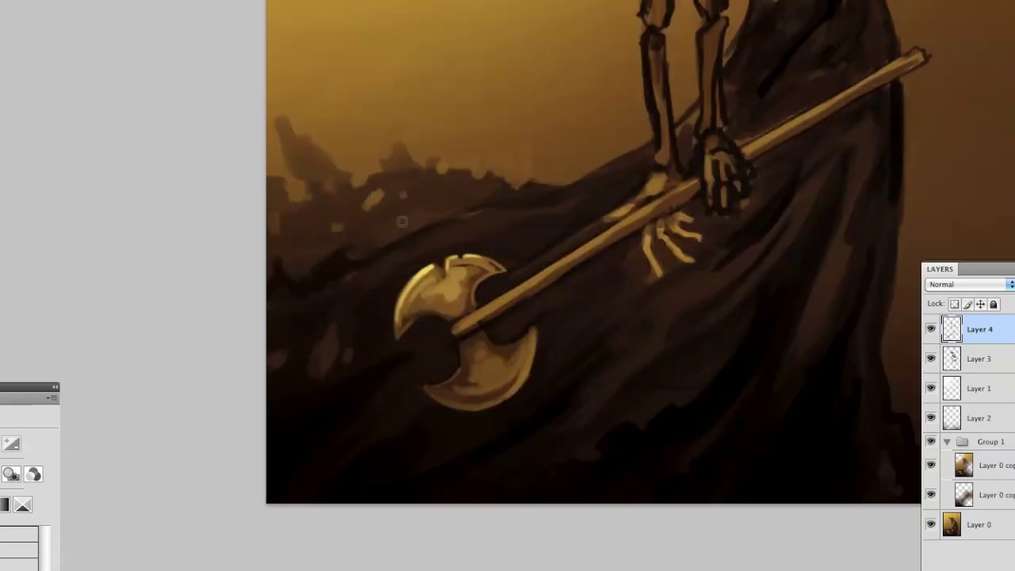
{"action": "key", "text": "ctrl+0"}
{"action": "key", "text": "ctrl+minus"}
{"action": "key", "text": "ctrl+minus"}
{"action": "key", "text": "ctrl+0"}
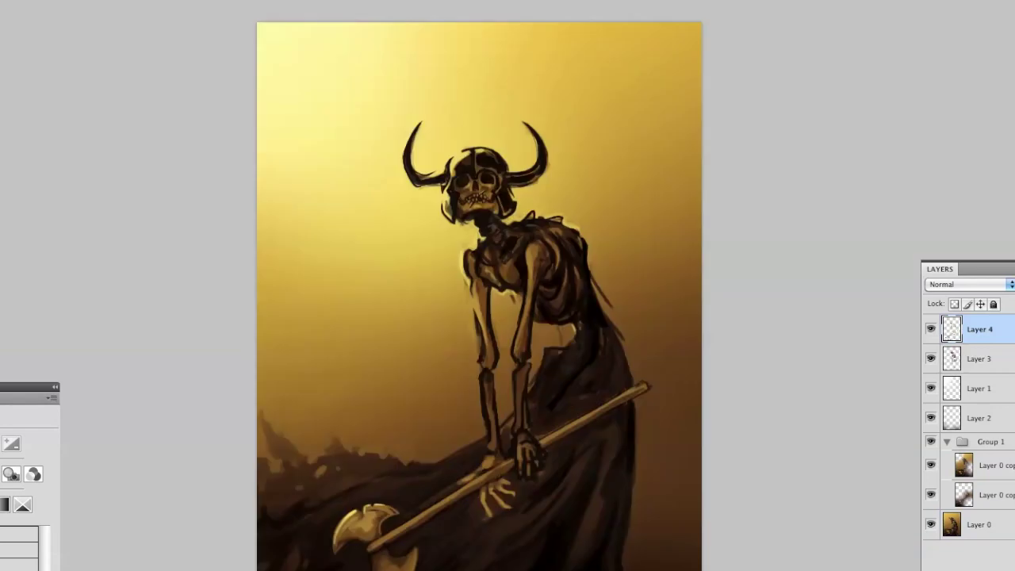
Paint light highlights down the skeleton's forearms.
{"action": "scroll", "coordinate": [594, 351], "scroll_direction": "down", "scroll_amount": 1}
{"action": "scroll", "coordinate": [594, 351], "scroll_direction": "right", "scroll_amount": 1}
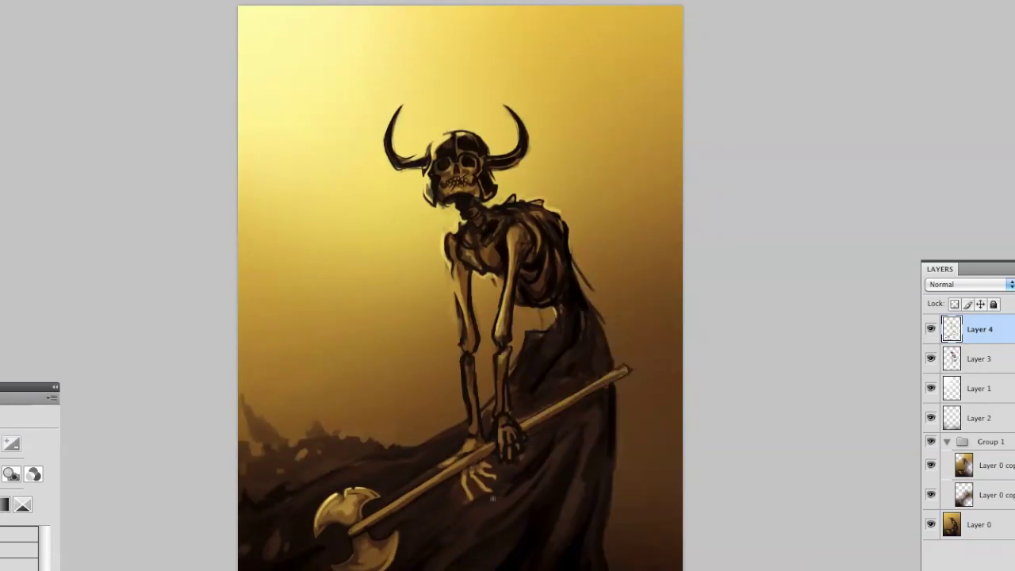
{"action": "left_click_drag", "start_coordinate": [468, 361], "coordinate": [468, 401]}
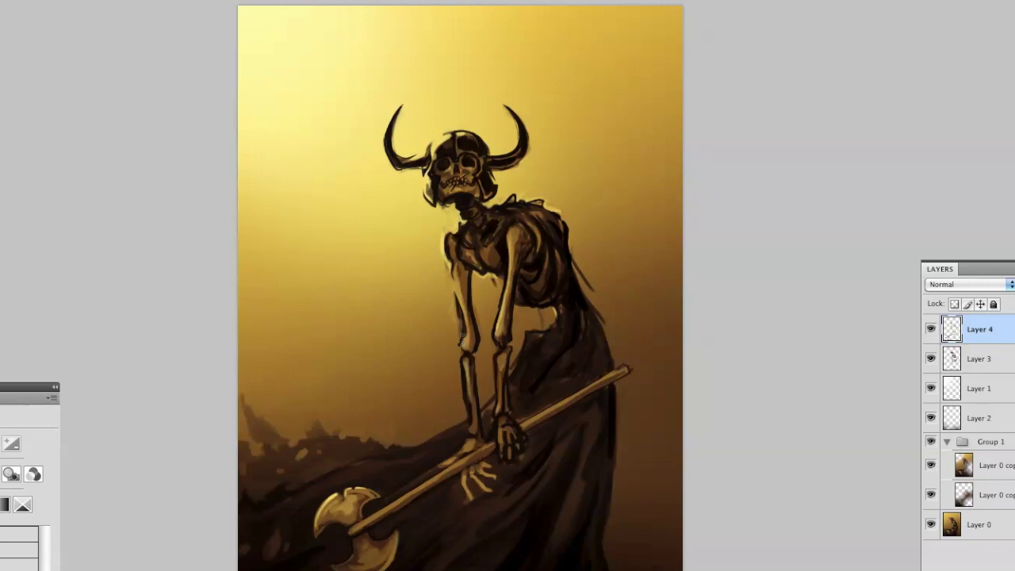
{"action": "scroll", "coordinate": [571, 248], "scroll_direction": "down", "scroll_amount": 4}
{"action": "scroll", "coordinate": [558, 227], "scroll_direction": "right", "scroll_amount": 2}
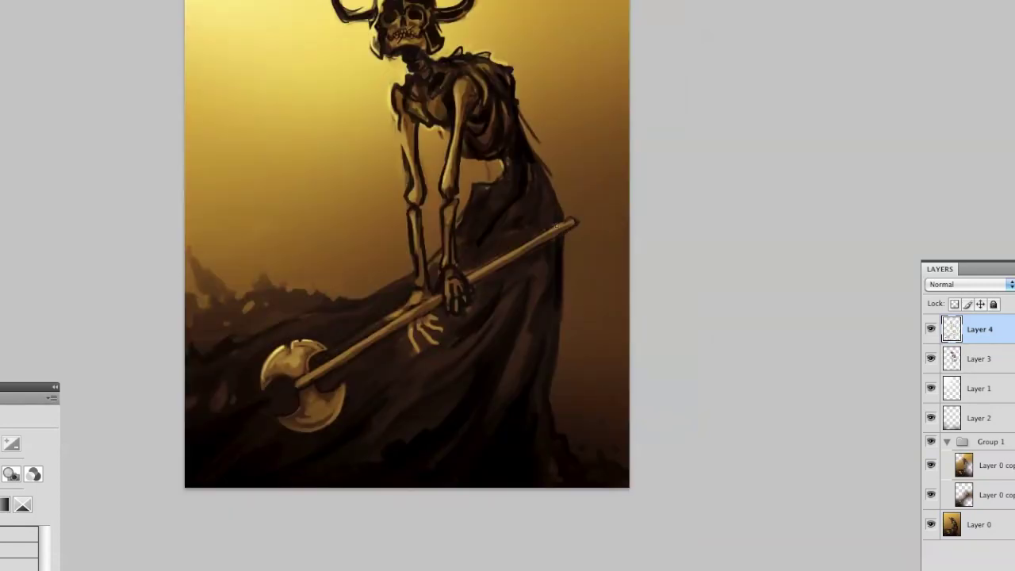
Add Layer 5 and block in hazy golden dunes along the horizon on both sides of the figure.
{"action": "scroll", "coordinate": [552, 369], "scroll_direction": "up", "scroll_amount": 3}
{"action": "key", "text": "super+shift+n"}
{"action": "key", "text": "Return"}
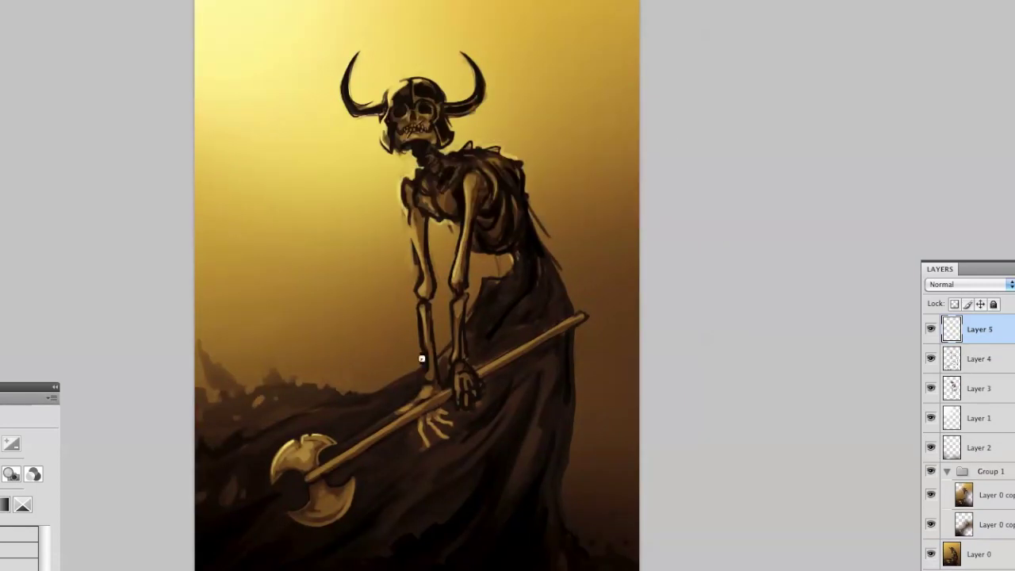
{"action": "left_click_drag", "start_coordinate": [284, 323], "coordinate": [413, 357]}
{"action": "left_click_drag", "start_coordinate": [580, 302], "coordinate": [627, 401]}
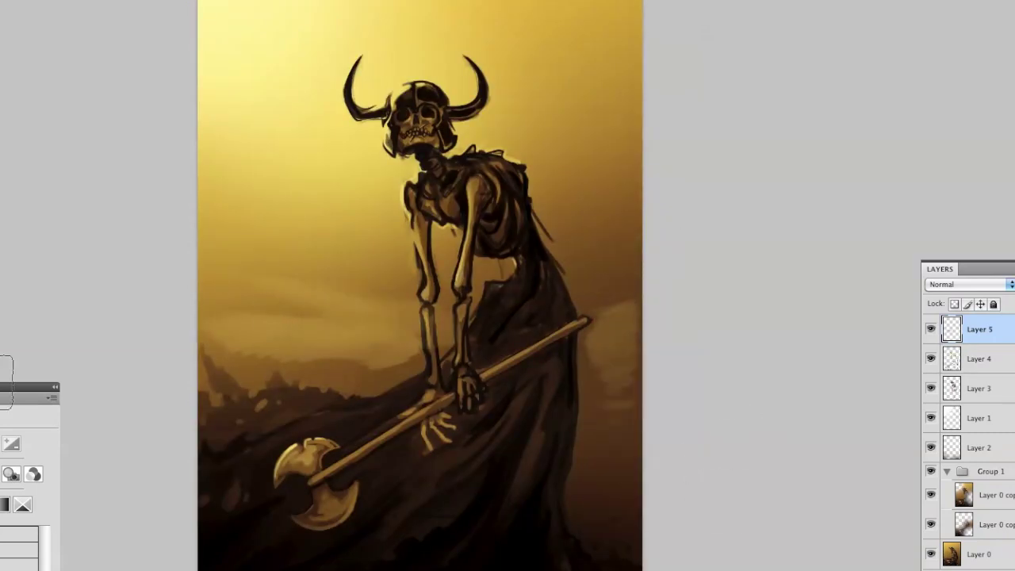
{"action": "mouse_move", "coordinate": [211, 318]}
{"action": "left_mouse_down"}
{"action": "mouse_move", "coordinate": [408, 327]}
{"action": "mouse_move", "coordinate": [84, 476]}
{"action": "left_mouse_up"}
{"action": "key", "text": "h"}
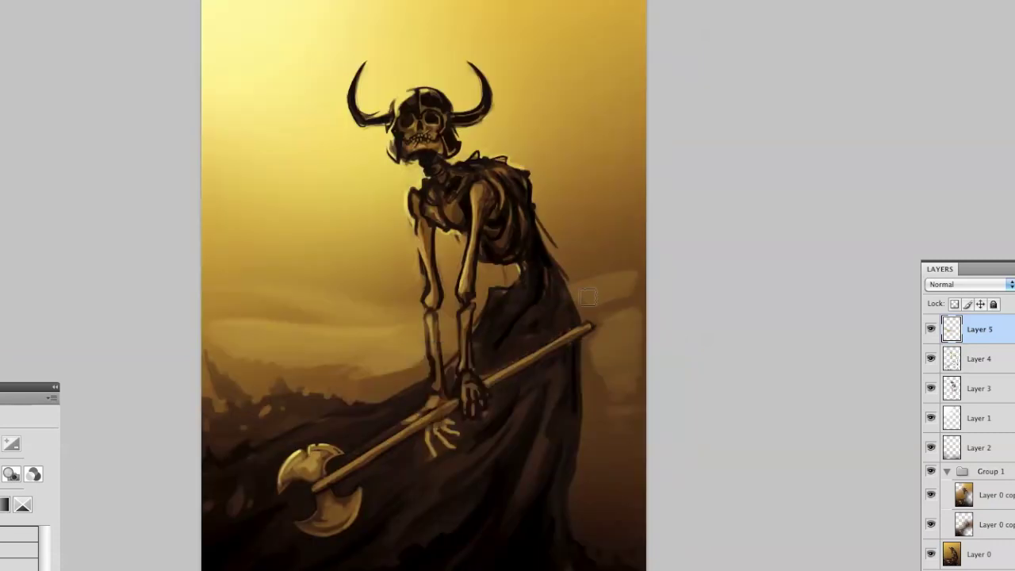
Smooth and brighten the crest of the dune behind the cloak on the right of the painting.
{"action": "right_click", "coordinate": [693, 335]}
{"action": "key", "text": "Escape"}
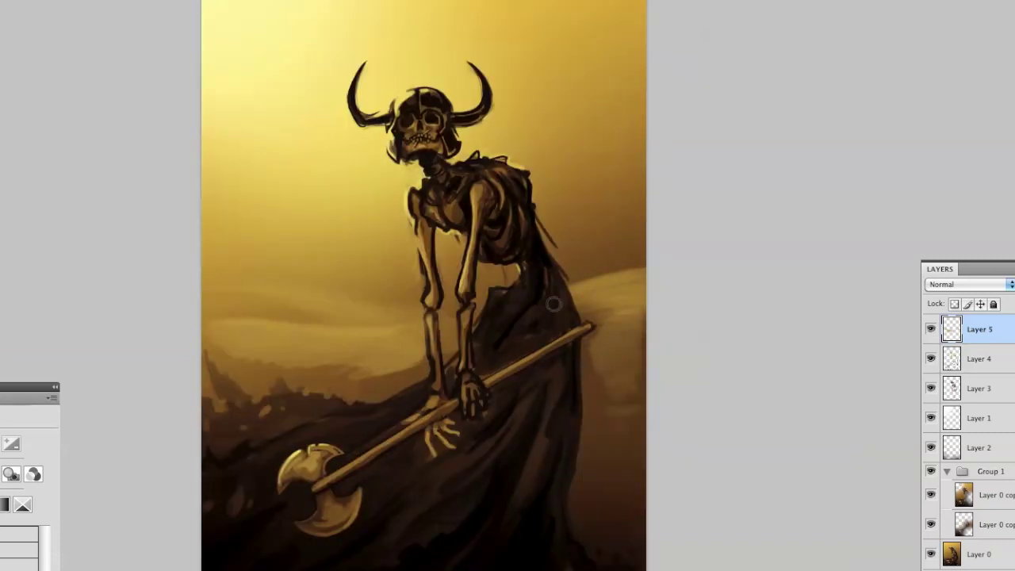
{"action": "key", "text": "ctrl+minus"}
{"action": "key", "text": "ctrl+minus"}
{"action": "key", "text": "ctrl+minus"}
{"action": "key", "text": "ctrl+plus"}
{"action": "key", "text": "ctrl+plus"}
{"action": "key", "text": "ctrl+plus"}
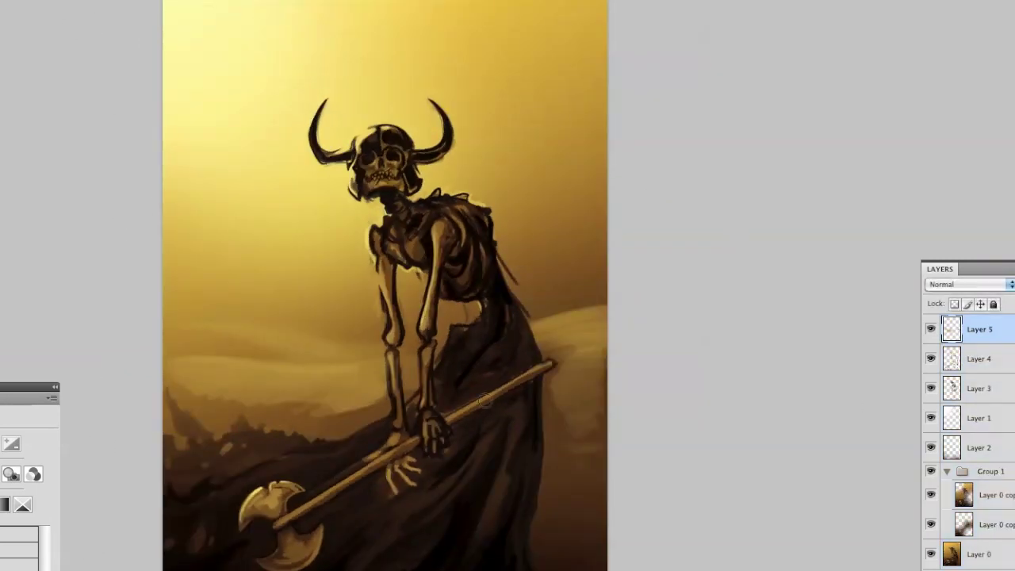
Paint a pale stepped tower in the sky behind the skeleton's back, with lit block faces and darker sides.
{"action": "mouse_move", "coordinate": [551, 116]}
{"action": "left_mouse_down"}
{"action": "mouse_move", "coordinate": [515, 178]}
{"action": "mouse_move", "coordinate": [587, 262]}
{"action": "mouse_move", "coordinate": [555, 301]}
{"action": "left_mouse_up"}
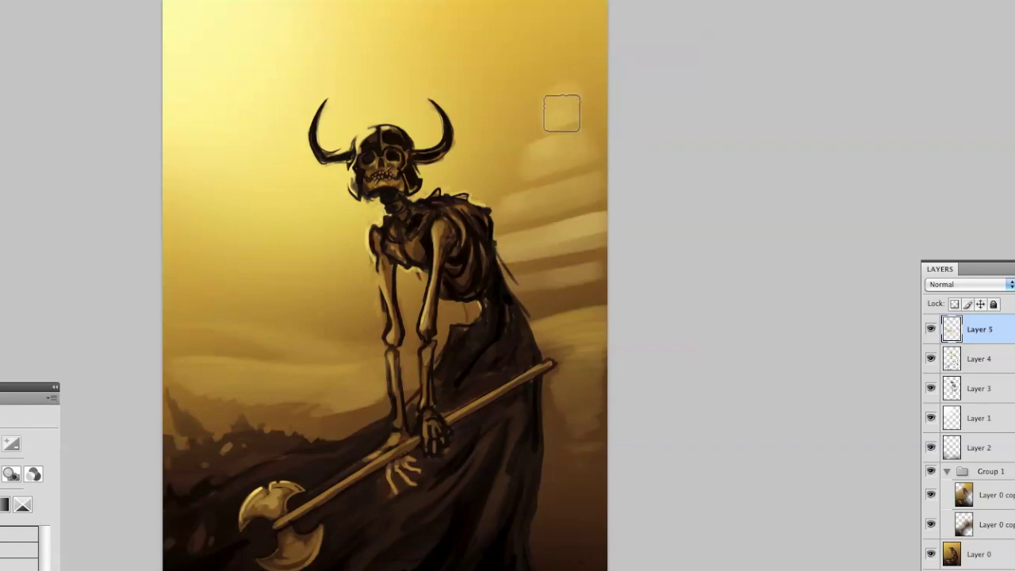
{"action": "left_click_drag", "start_coordinate": [508, 182], "coordinate": [595, 238]}
{"action": "right_click", "coordinate": [674, 185]}
{"action": "left_click_drag", "start_coordinate": [674, 188], "coordinate": [635, 188]}
{"action": "key", "text": "Return"}
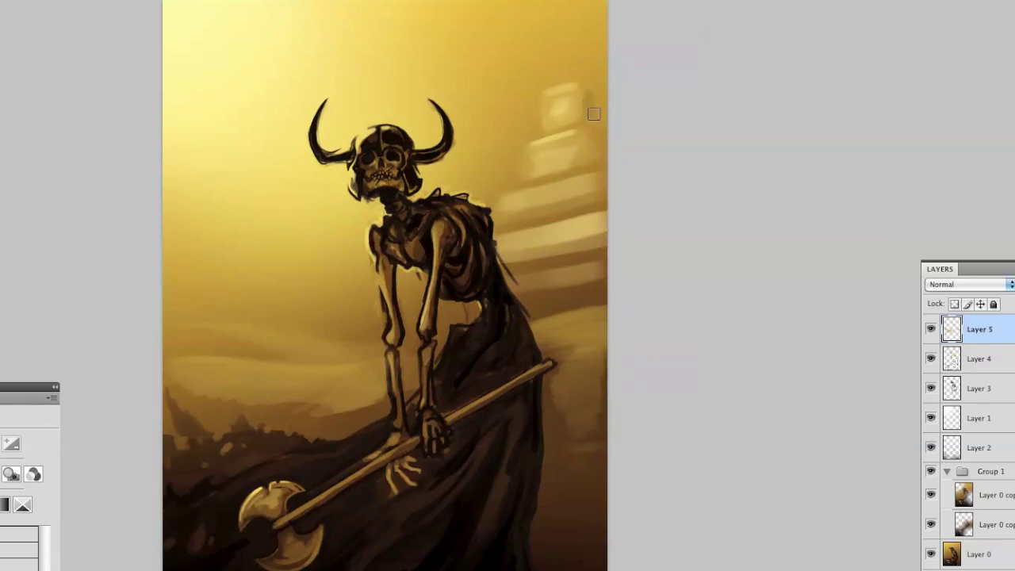
{"action": "scroll", "coordinate": [585, 90], "scroll_direction": "up", "scroll_amount": 1}
{"action": "key", "text": "bracketright"}
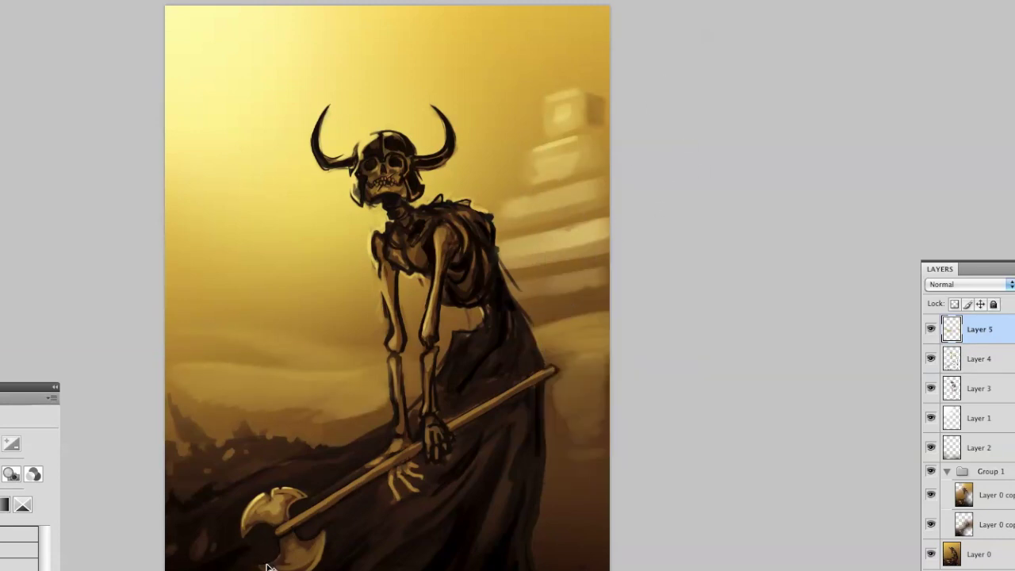
Add Layer 6 and paint bright highlights along the edges of the skeleton's helmet and horns.
{"action": "key", "text": "ctrl+shift+alt+n"}
{"action": "key", "text": "ctrl+plus"}
{"action": "mouse_move", "coordinate": [239, 52]}
{"action": "left_mouse_down"}
{"action": "mouse_move", "coordinate": [227, 157]}
{"action": "mouse_move", "coordinate": [401, 70]}
{"action": "left_mouse_up"}
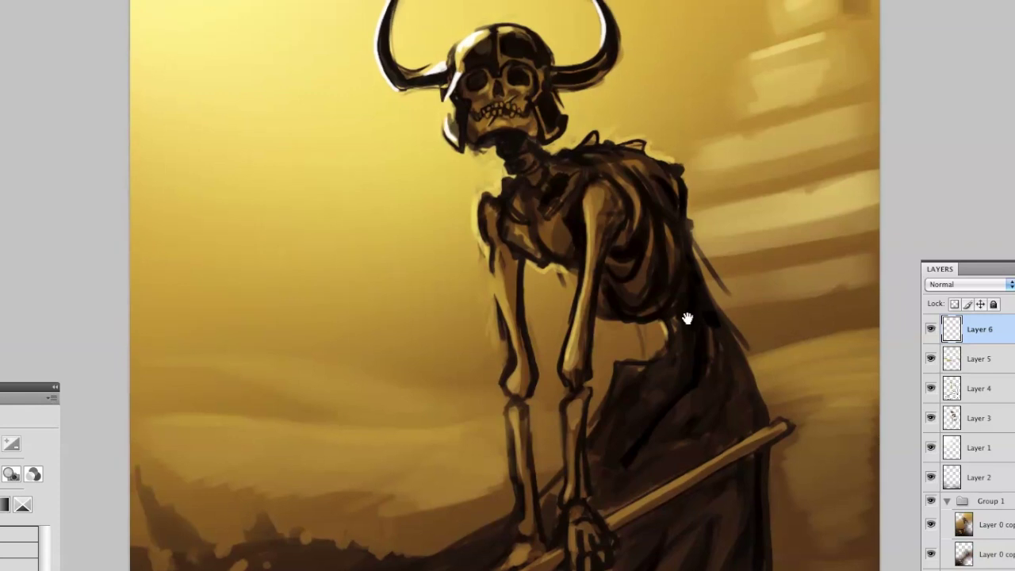
{"action": "key", "text": "ctrl+0"}
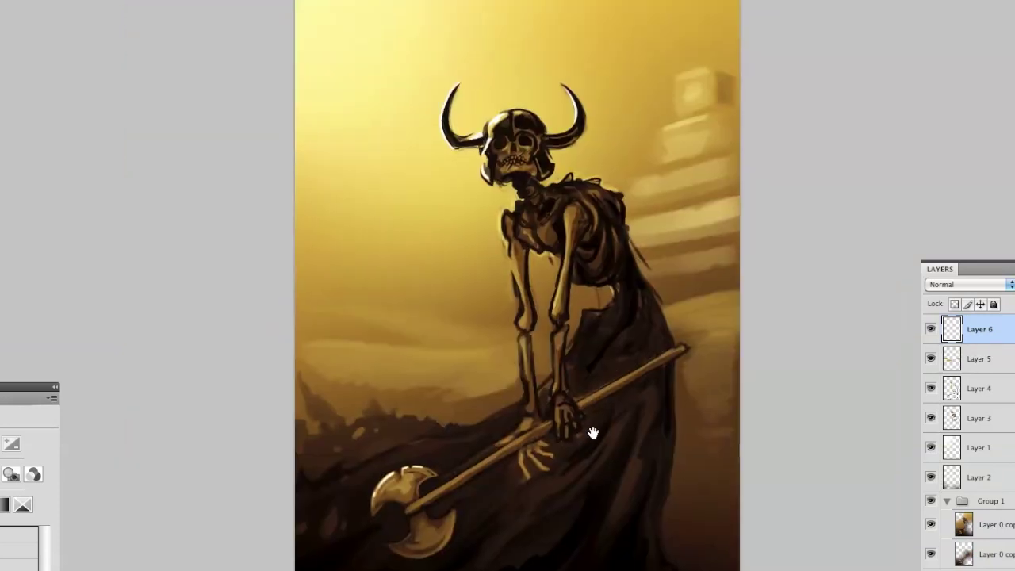
Add Layer 7 in Overlay mode and paint a soft bright glow in the upper-left sky.
{"action": "key", "text": "ctrl+shift+alt+n"}
{"action": "key", "text": "shift+alt+o"}
{"action": "right_click", "coordinate": [562, 239]}
{"action": "key", "text": "Return"}
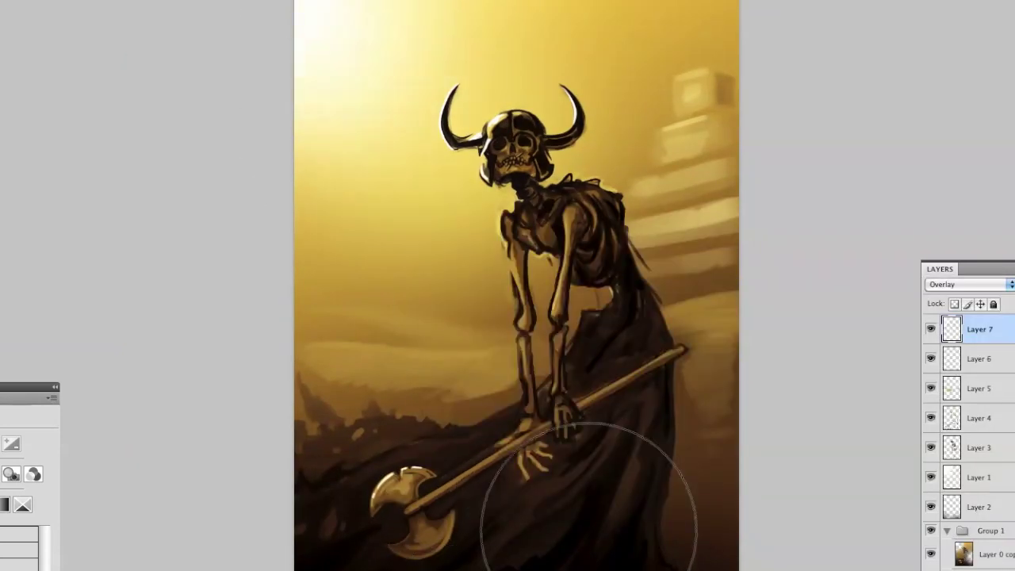
Add Layer 8 and paint dark ragged tatters hanging from the skeleton's back and the cloak's upper edge.
{"action": "key", "text": "alt+bracketleft"}
{"action": "key", "text": "alt+bracketleft"}
{"action": "key", "text": "ctrl+alt+f"}
{"action": "key", "text": "Return"}
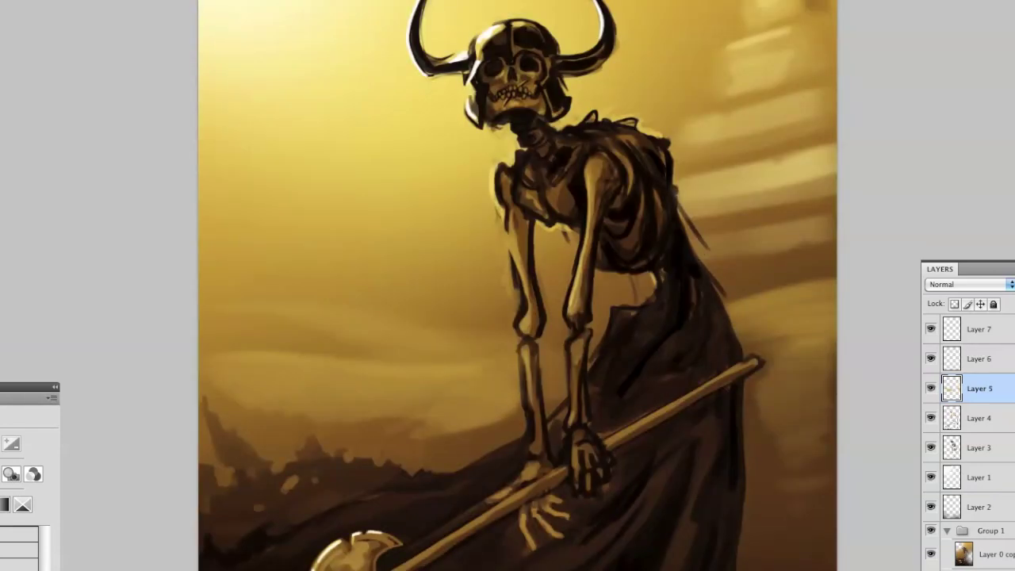
{"action": "key", "text": "ctrl+shift+alt+n"}
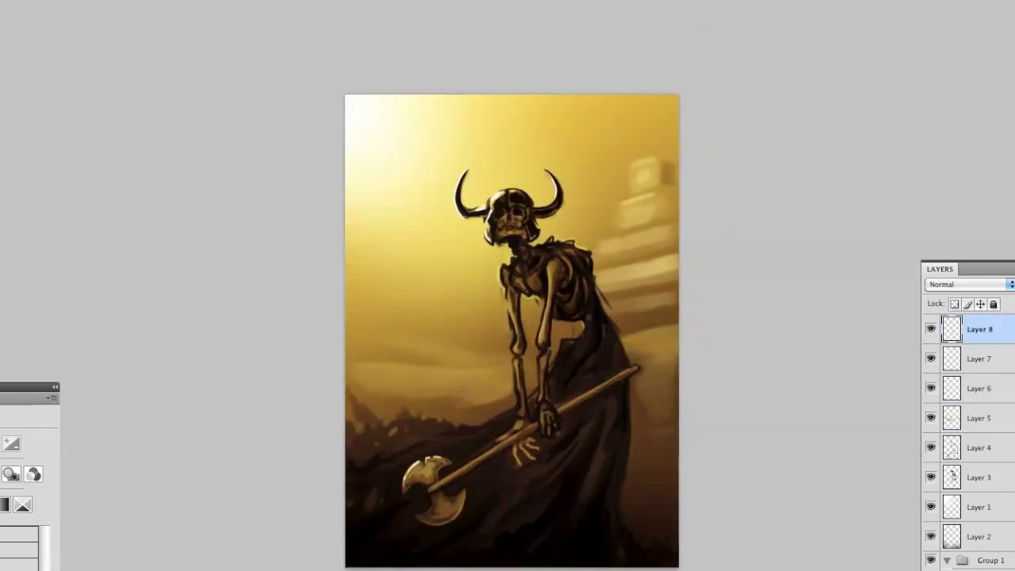
{"action": "key", "text": "ctrl+plus"}
{"action": "left_click_drag", "start_coordinate": [673, 237], "coordinate": [732, 359]}
{"action": "left_click_drag", "start_coordinate": [684, 262], "coordinate": [708, 293]}
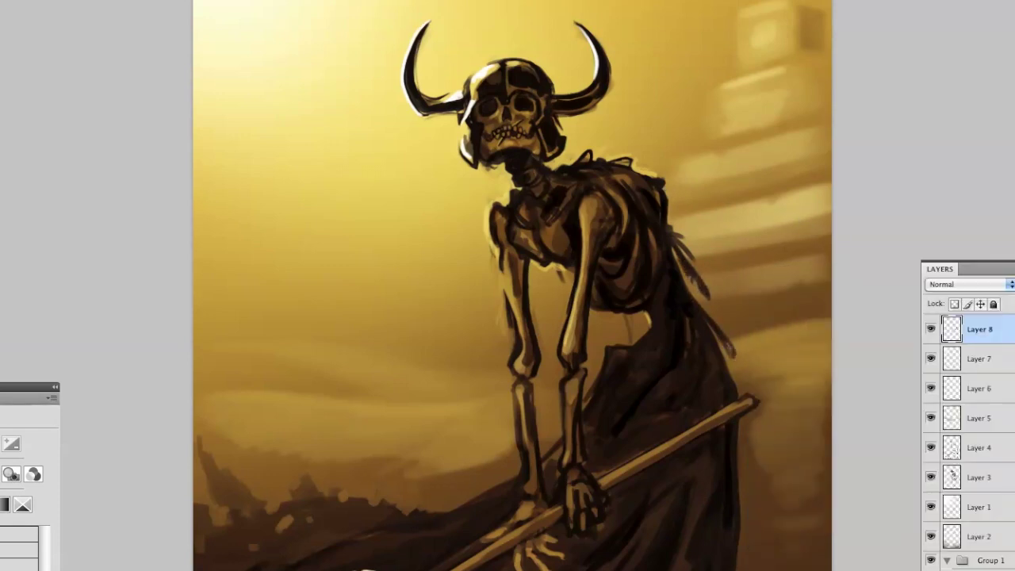
Try tinting the painting with an orange-to-purple gradient layer with a mask, blended in Color mode.
{"action": "key", "text": "ctrl+minus"}
{"action": "key", "text": "ctrl+alt+a"}
{"action": "key", "text": "ctrl+t"}
{"action": "key", "text": "Escape"}
{"action": "left_click", "coordinate": [969, 284]}
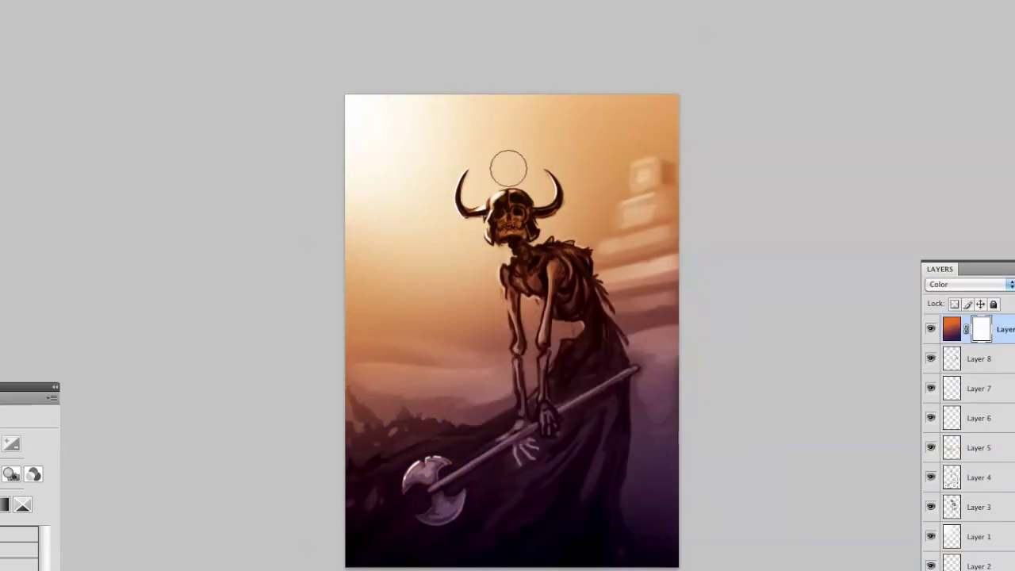
Try masking the gradient layer so its purple tint affects only the lower part of the painting.
{"action": "right_click", "coordinate": [508, 168]}
{"action": "left_click_drag", "start_coordinate": [547, 196], "coordinate": [570, 203]}
{"action": "key", "text": "Return"}
{"action": "key", "text": "ctrl+i"}
Hide the gradient layer and add a masked Channel Mixer adjustment with cyan at +35% in the cyan and yellow outputs.
{"action": "left_click", "coordinate": [33, 474]}
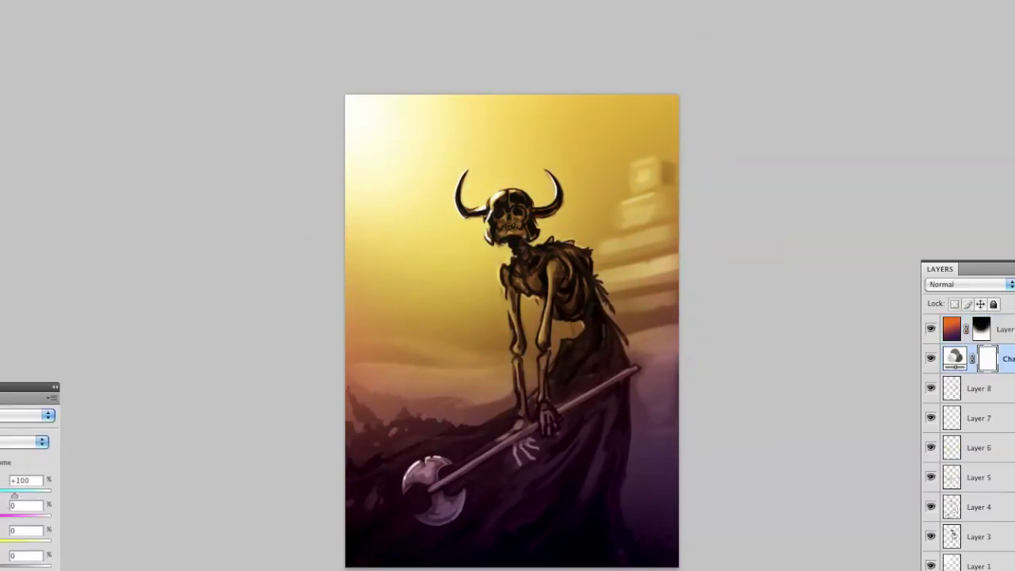
{"action": "left_click", "coordinate": [931, 328]}
{"action": "left_click_drag", "start_coordinate": [371, 560], "coordinate": [746, 547]}
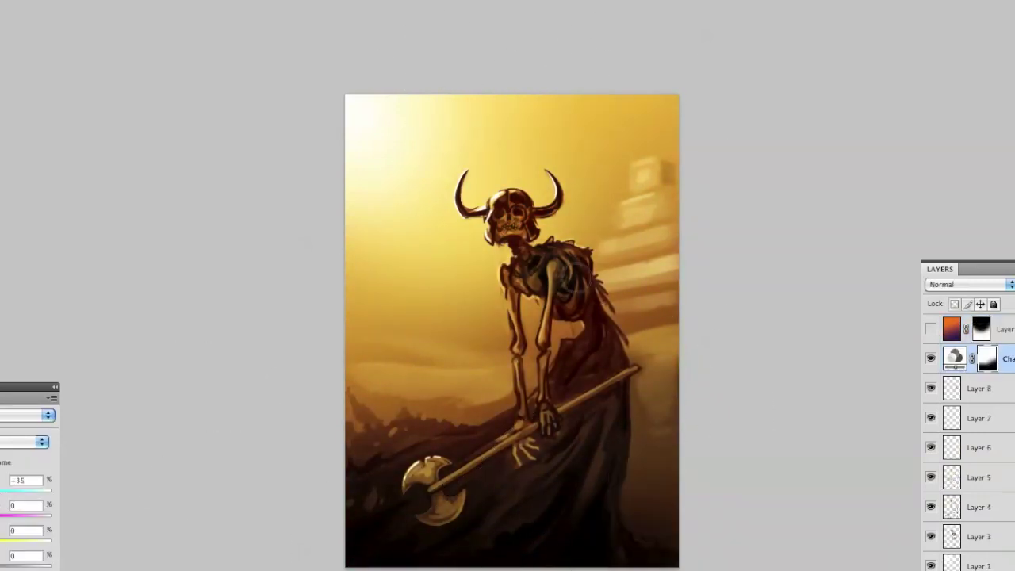
{"action": "left_click", "coordinate": [24, 442]}
{"action": "left_click", "coordinate": [11, 453]}
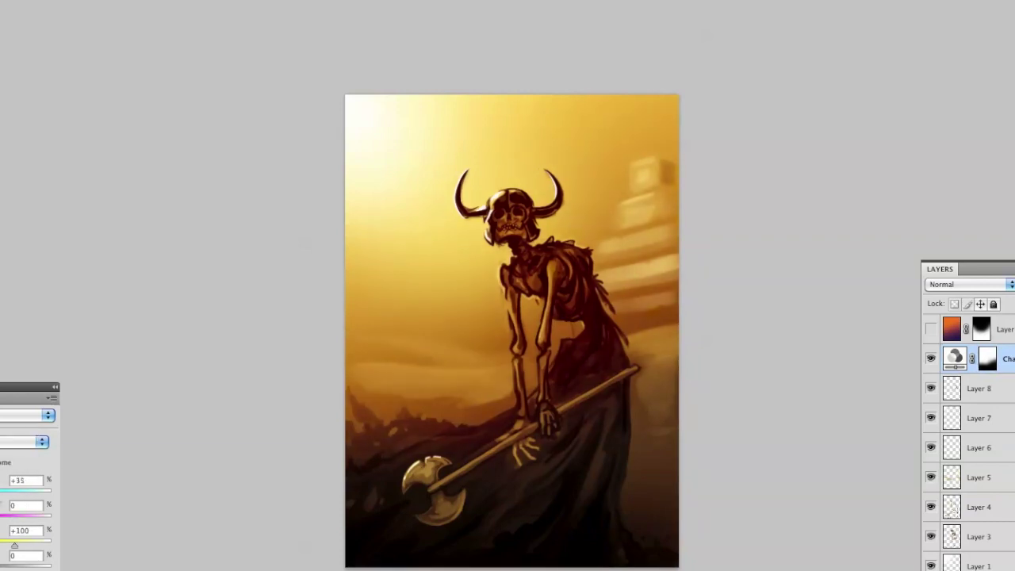
Add a Levels adjustment above the Channel Mixer and set its white input level to 221.
{"action": "key", "text": "super+plus"}
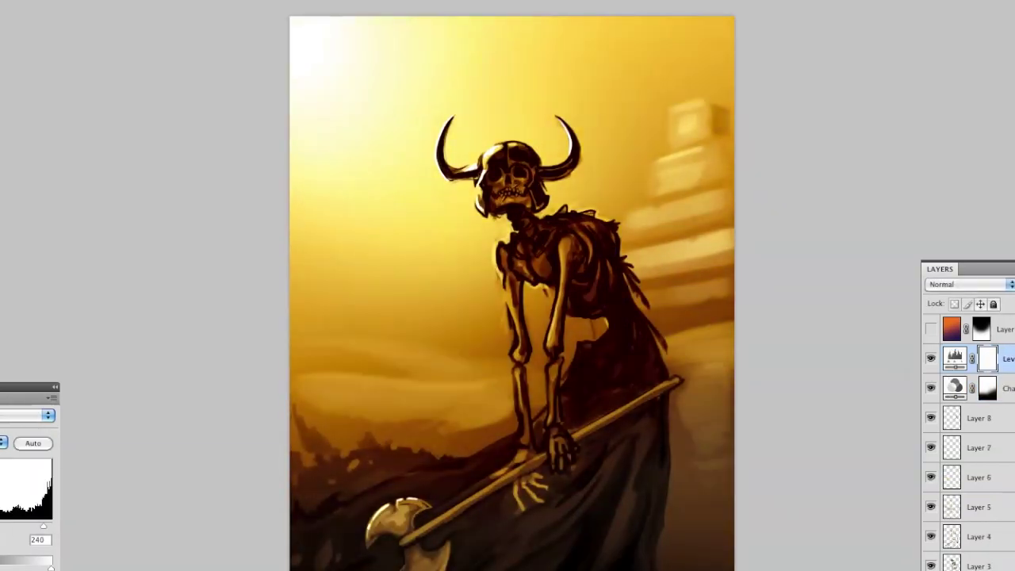
{"action": "left_click_drag", "start_coordinate": [52, 526], "coordinate": [35, 527]}
{"action": "key", "text": "super+minus"}
{"action": "key", "text": "super+plus"}
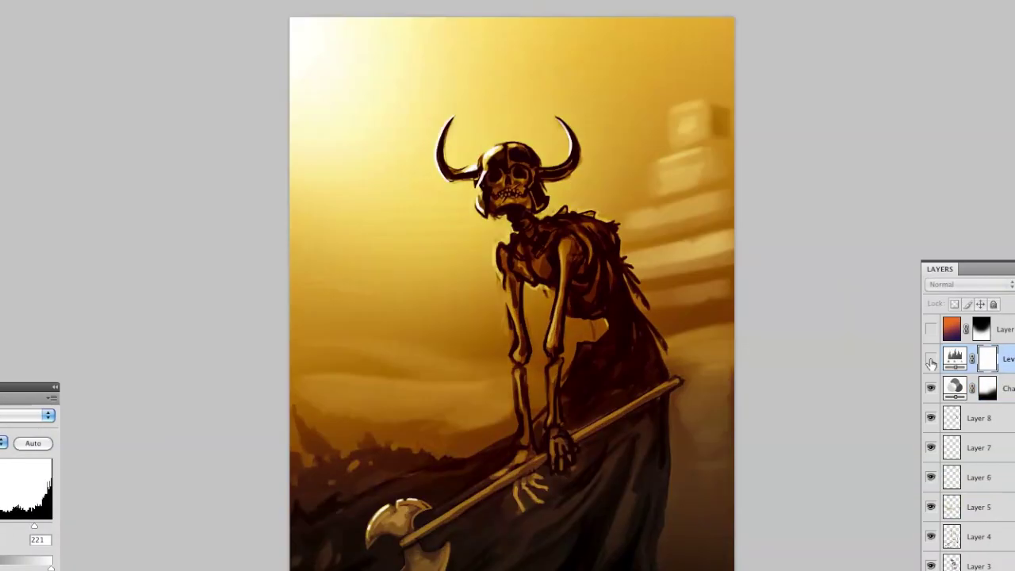
Mask the Levels adjustment over parts of the cloak, then merge the painting into a single Group 2 layer above a grouped copy.
{"action": "right_click", "coordinate": [625, 411]}
{"action": "key", "text": "Return"}
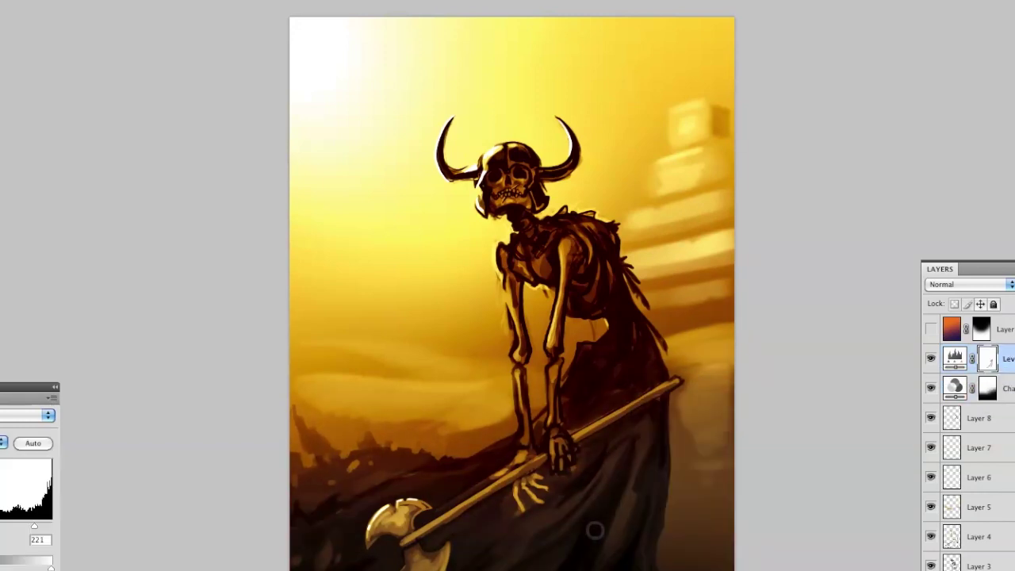
{"action": "left_click", "coordinate": [987, 400]}
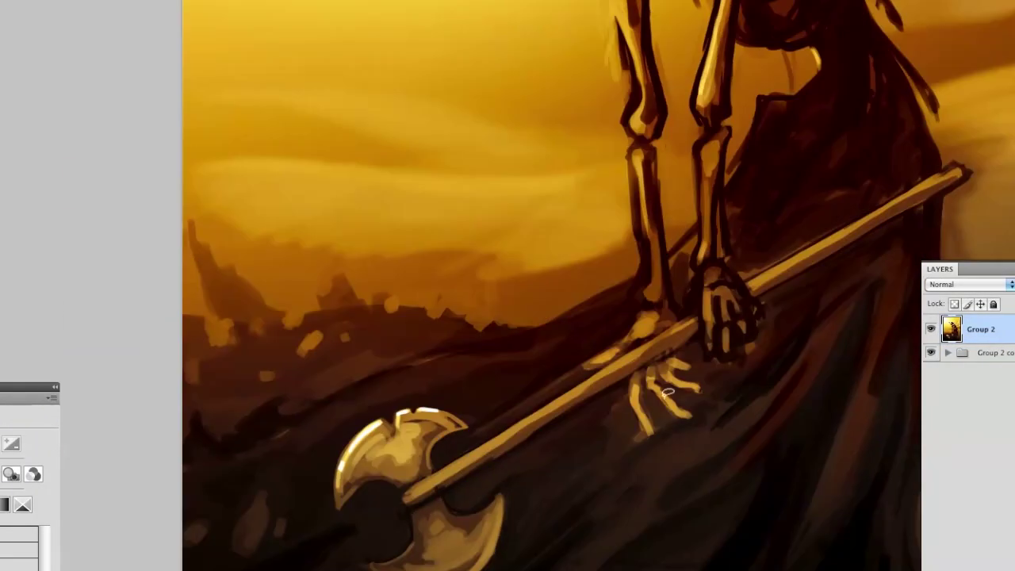
{"action": "left_click_drag", "start_coordinate": [567, 389], "coordinate": [356, 565]}
{"action": "key", "text": "ctrl+minus"}
{"action": "key", "text": "ctrl+t"}
{"action": "key", "text": "Return"}
{"action": "key", "text": "ctrl+d"}
{"action": "key", "text": "ctrl+0"}
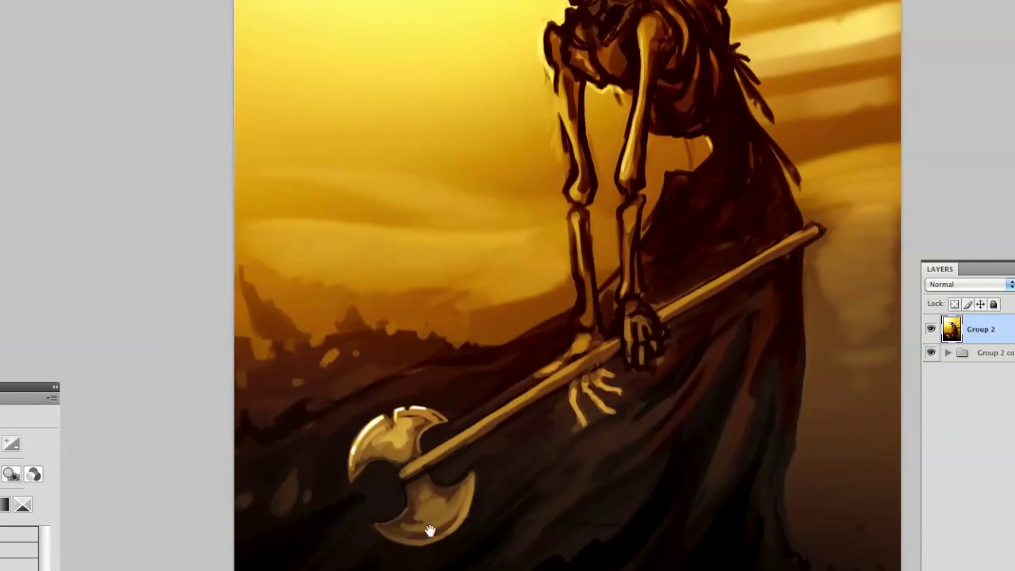
Add Layer 1 and block in the axe's upper blade and handle with flat gold.
{"action": "right_click", "coordinate": [667, 369]}
{"action": "key", "text": "Return"}
{"action": "left_click_drag", "start_coordinate": [401, 480], "coordinate": [615, 350]}
{"action": "mouse_move", "coordinate": [361, 468]}
{"action": "left_mouse_down"}
{"action": "mouse_move", "coordinate": [432, 428]}
{"action": "mouse_move", "coordinate": [392, 419]}
{"action": "mouse_move", "coordinate": [500, 392]}
{"action": "left_mouse_up"}
{"action": "key", "text": "ctrl+plus"}
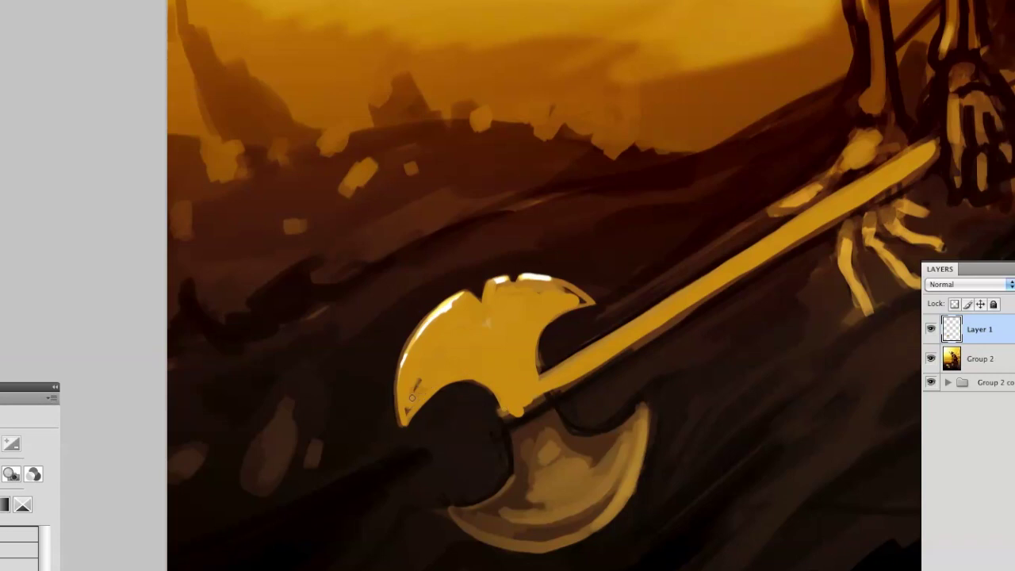
Fill the axe's lower blade and the remaining edges of the blade and handle with flat gold.
{"action": "left_click_drag", "start_coordinate": [408, 389], "coordinate": [424, 413]}
{"action": "mouse_move", "coordinate": [504, 278]}
{"action": "left_mouse_down"}
{"action": "mouse_move", "coordinate": [573, 284]}
{"action": "mouse_move", "coordinate": [591, 303]}
{"action": "left_mouse_up"}
{"action": "left_click_drag", "start_coordinate": [555, 393], "coordinate": [508, 468]}
{"action": "mouse_move", "coordinate": [523, 444]}
{"action": "left_mouse_down"}
{"action": "mouse_move", "coordinate": [456, 511]}
{"action": "mouse_move", "coordinate": [484, 508]}
{"action": "left_mouse_up"}
{"action": "mouse_move", "coordinate": [559, 432]}
{"action": "left_mouse_down"}
{"action": "mouse_move", "coordinate": [643, 429]}
{"action": "mouse_move", "coordinate": [508, 540]}
{"action": "left_mouse_up"}
{"action": "mouse_move", "coordinate": [626, 444]}
{"action": "left_mouse_down"}
{"action": "mouse_move", "coordinate": [540, 508]}
{"action": "mouse_move", "coordinate": [476, 507]}
{"action": "left_mouse_up"}
{"action": "left_click_drag", "start_coordinate": [556, 392], "coordinate": [933, 143]}
{"action": "key", "text": "ctrl+0"}
{"action": "key", "text": "ctrl+plus"}
{"action": "key", "text": "ctrl+plus"}
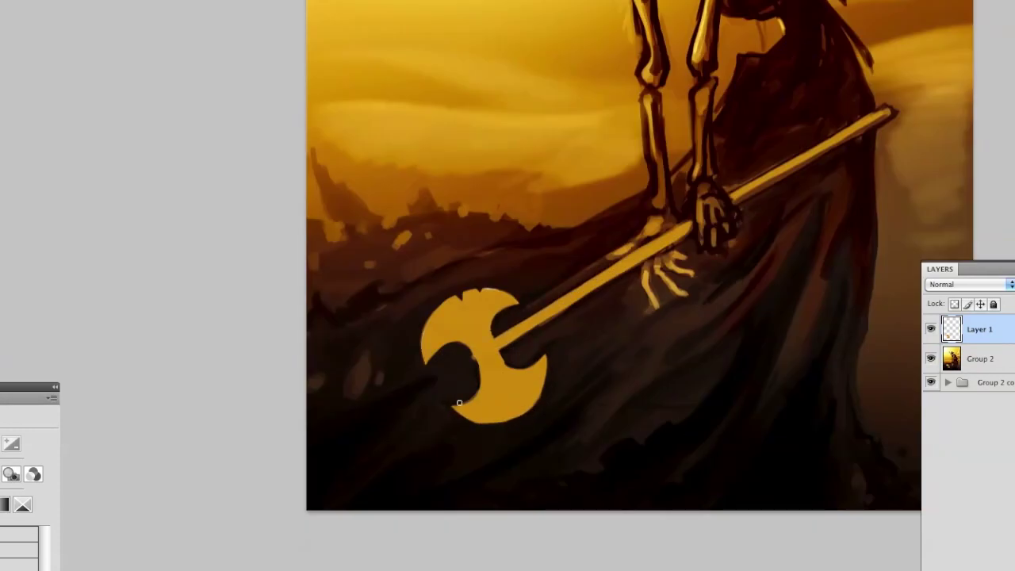
Reshape the axe's lower blade into a thin crescent by removing the gold between it and the shaft.
{"action": "left_click_drag", "start_coordinate": [533, 401], "coordinate": [686, 317]}
{"action": "right_click", "coordinate": [514, 317]}
{"action": "key", "text": "Escape"}
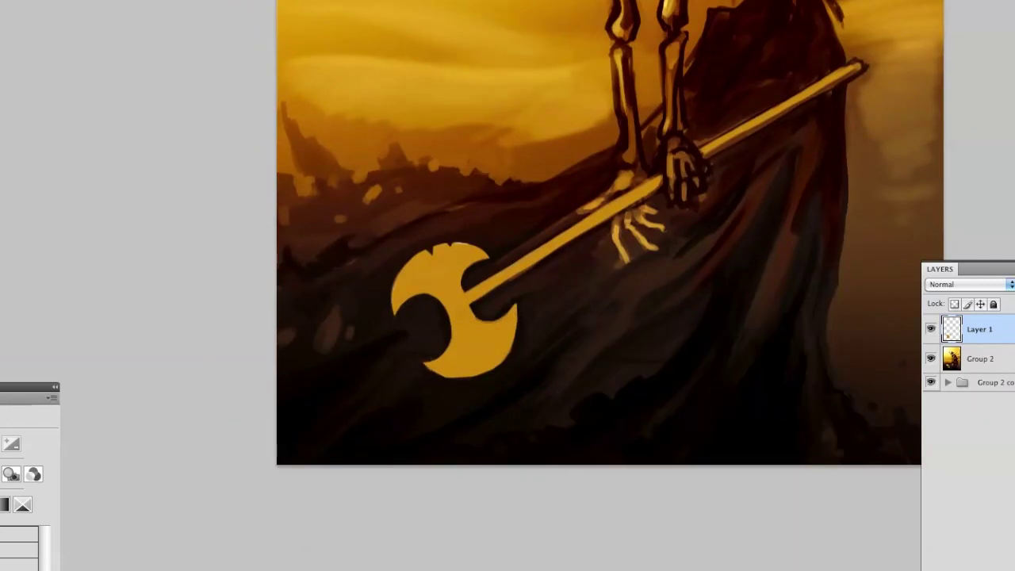
{"action": "key", "text": "ctrl+minus"}
{"action": "key", "text": "ctrl+minus"}
{"action": "key", "text": "ctrl+minus"}
{"action": "key", "text": "ctrl+plus"}
{"action": "left_click_drag", "start_coordinate": [530, 508], "coordinate": [516, 438]}
{"action": "key", "text": "alt+bracketleft"}
{"action": "left_click", "coordinate": [995, 337]}
{"action": "left_click_drag", "start_coordinate": [349, 369], "coordinate": [373, 397]}
{"action": "mouse_move", "coordinate": [442, 397]}
{"action": "left_mouse_down"}
{"action": "mouse_move", "coordinate": [487, 481]}
{"action": "mouse_move", "coordinate": [487, 526]}
{"action": "mouse_move", "coordinate": [441, 557]}
{"action": "mouse_move", "coordinate": [517, 469]}
{"action": "mouse_move", "coordinate": [613, 506]}
{"action": "left_mouse_up"}
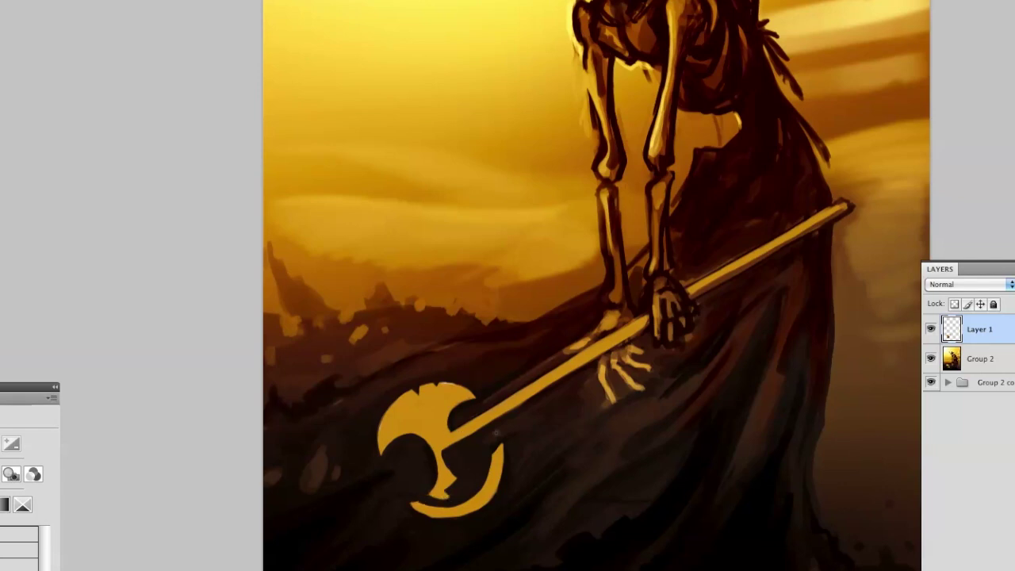
Touch up the background around the upper end of the axe handle beside the cloak.
{"action": "left_click_drag", "start_coordinate": [526, 197], "coordinate": [421, 383]}
{"action": "left_click_drag", "start_coordinate": [868, 356], "coordinate": [460, 460]}
{"action": "right_click", "coordinate": [782, 396]}
{"action": "left_click_drag", "start_coordinate": [919, 216], "coordinate": [919, 216]}
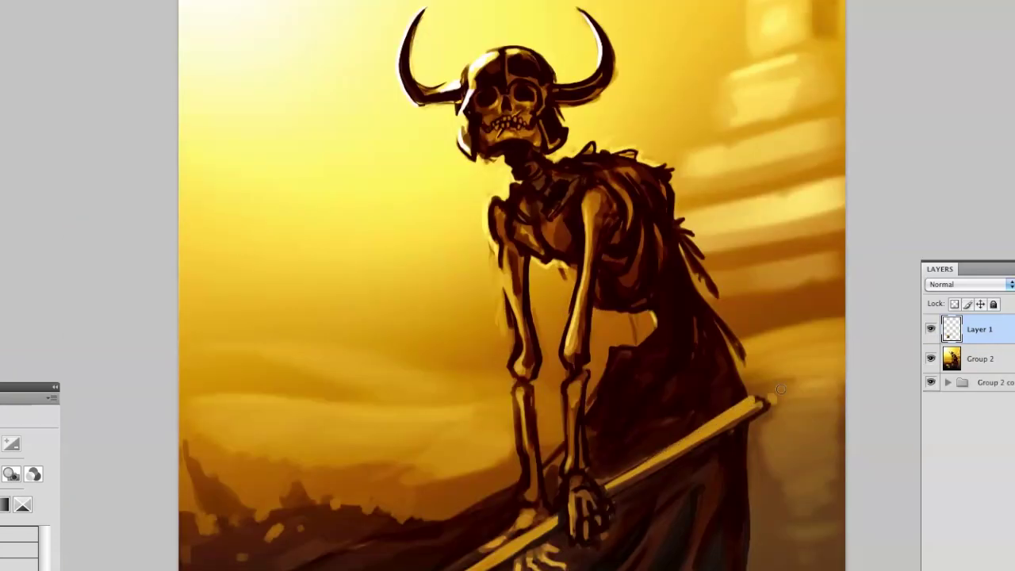
Examine the finished painting and its layers, viewing it up close and as a whole in full-screen mode.
{"action": "left_click_drag", "start_coordinate": [544, 488], "coordinate": [499, 383]}
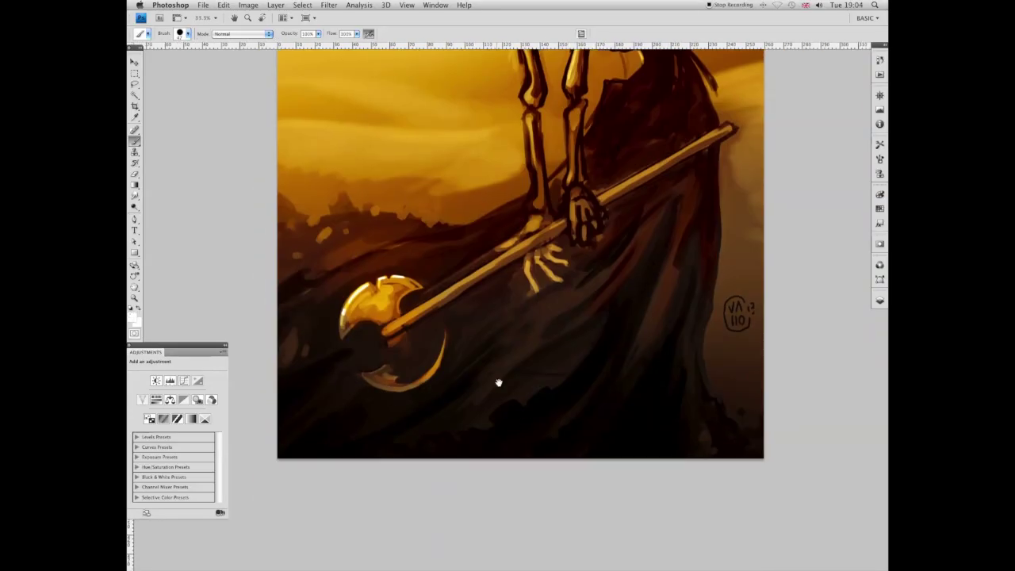
{"action": "key", "text": "F7"}
{"action": "scroll", "coordinate": [555, 377], "scroll_direction": "up", "scroll_amount": 3}
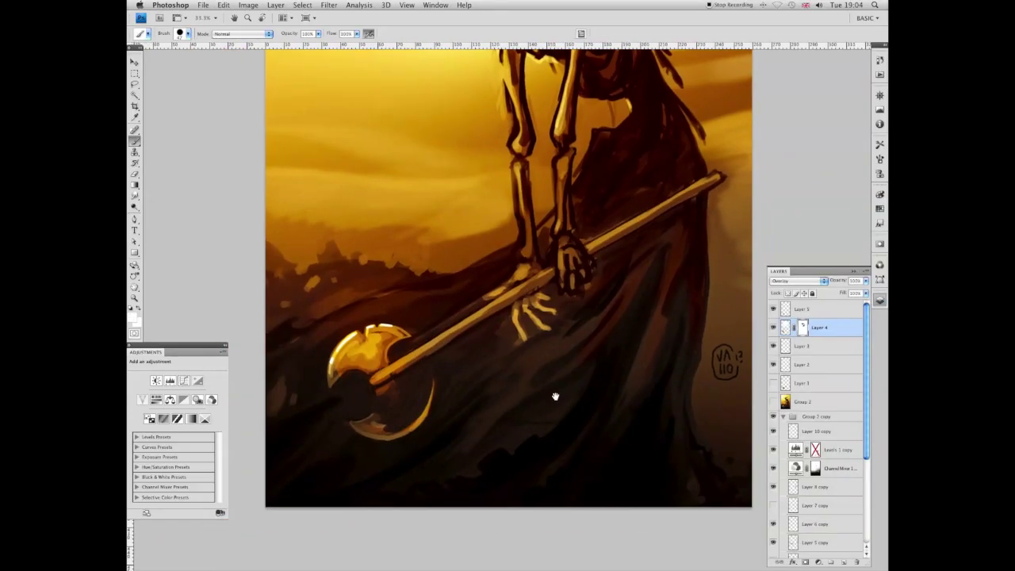
{"action": "key", "text": "ctrl+minus"}
{"action": "key", "text": "ctrl+minus"}
{"action": "key", "text": "Tab"}
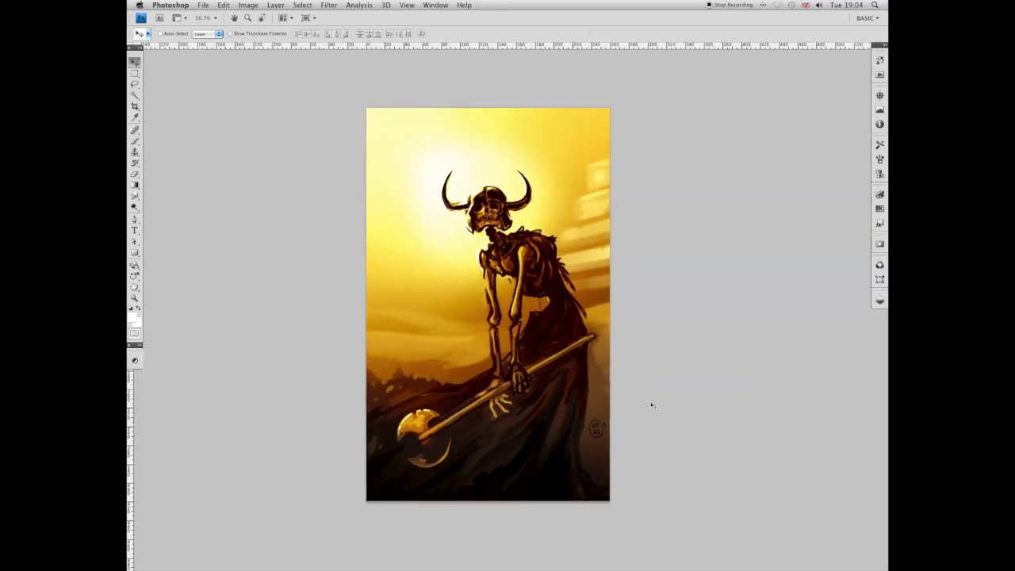
{"action": "key", "text": "f"}
{"action": "key", "text": "ctrl+1"}
{"action": "left_click_drag", "start_coordinate": [750, 444], "coordinate": [817, 125]}
{"action": "left_click_drag", "start_coordinate": [817, 544], "coordinate": [800, 40]}
{"action": "key", "text": "ctrl+0"}
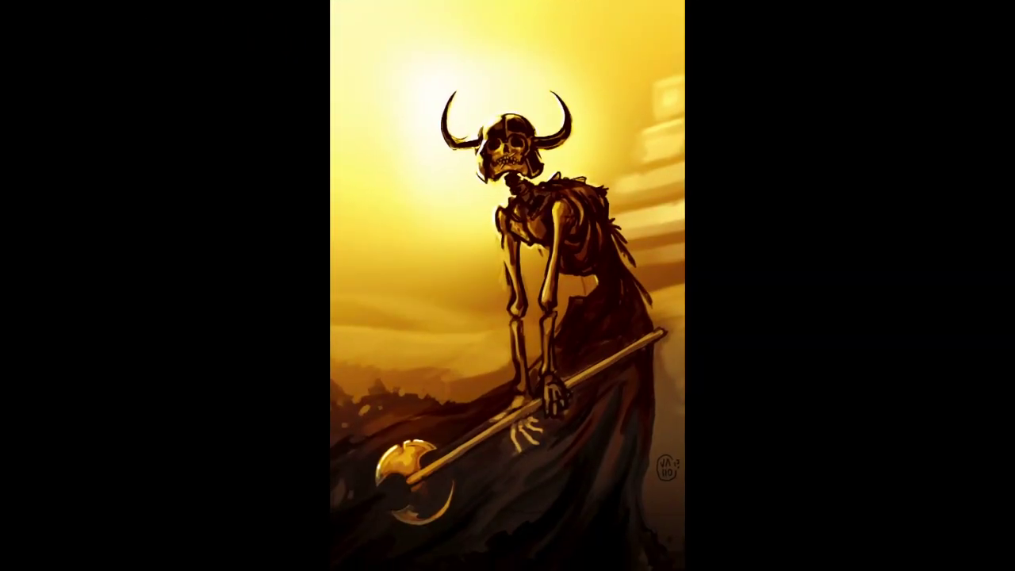